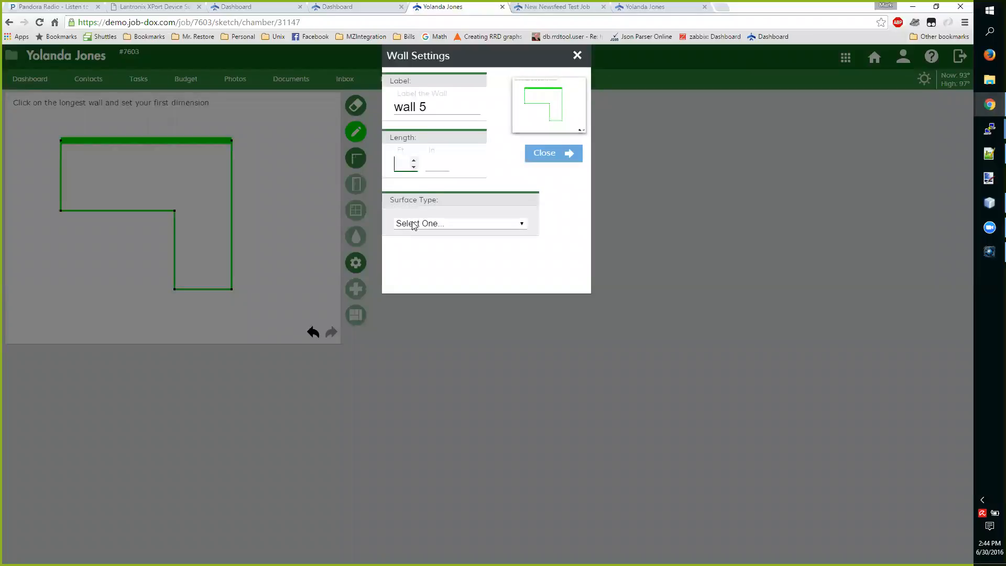
Set the longest wall's length to 18 ft 6 in with a Sheetrock/Gloss surface, and apply that surface to all blank walls
key("Tab")
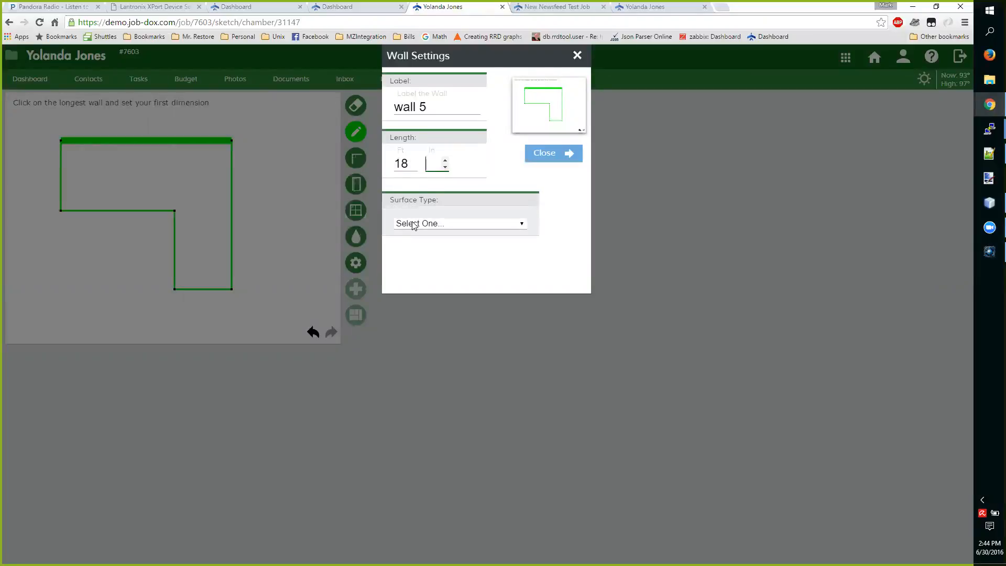
left_click(413, 225)
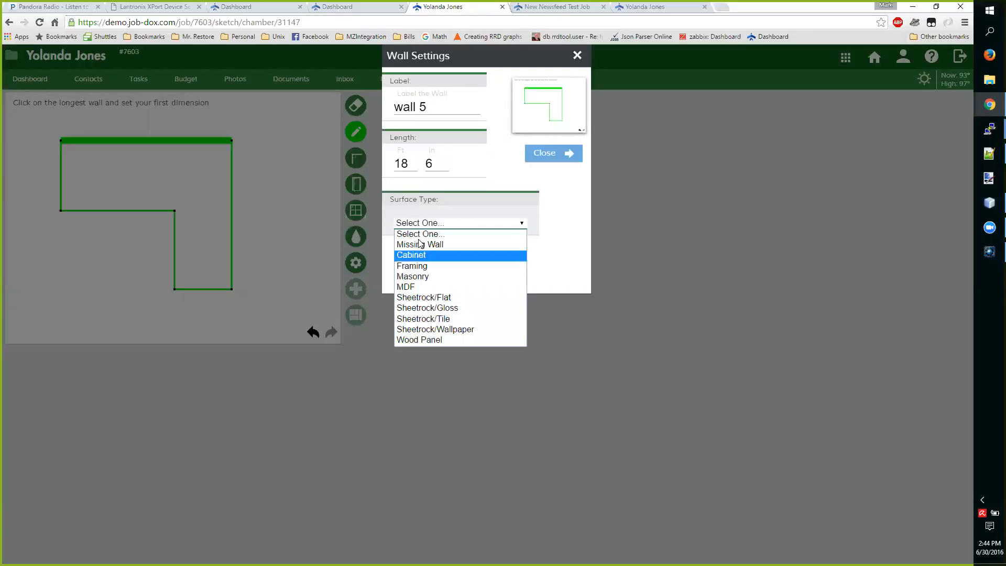
left_click(457, 308)
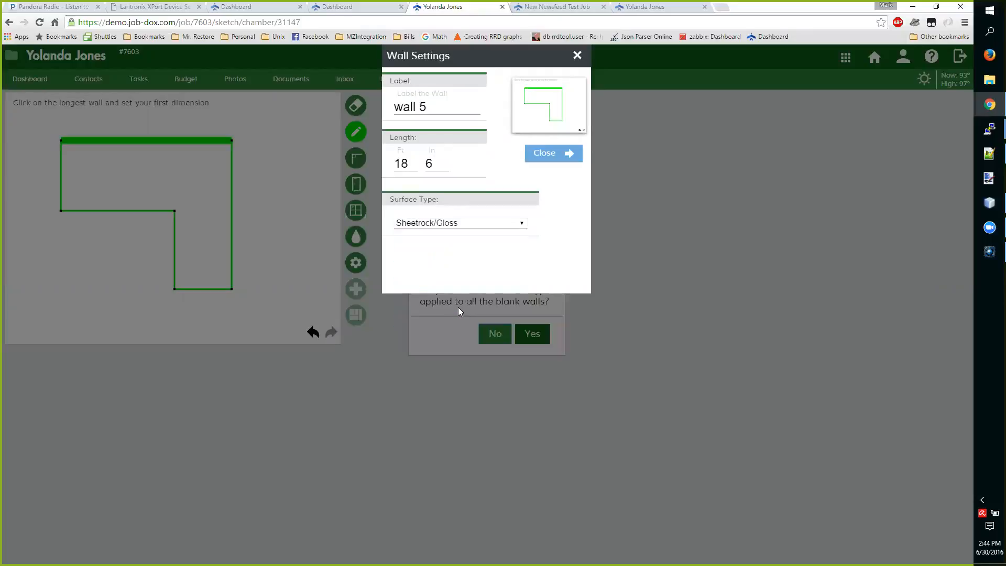
left_click(560, 164)
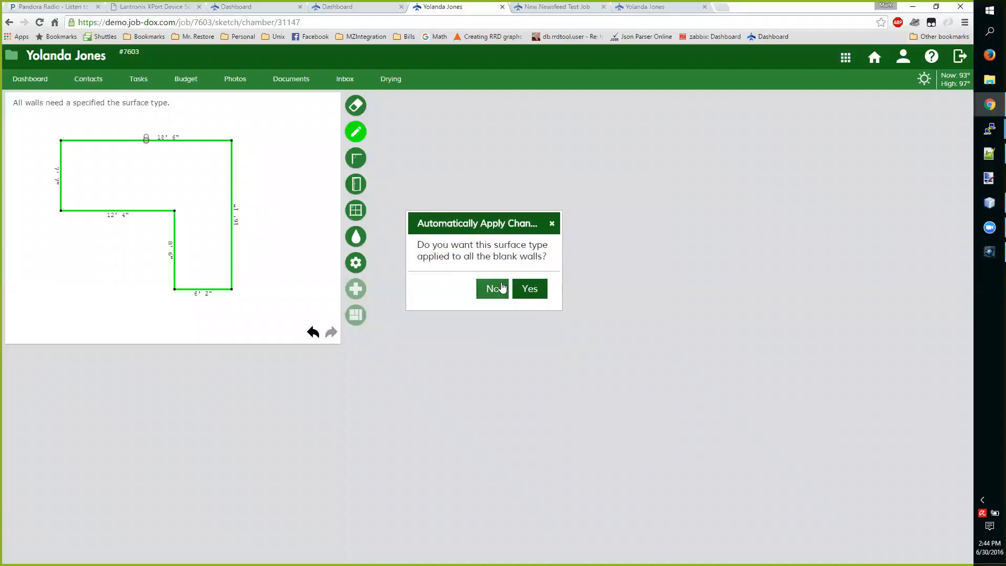
left_click(529, 293)
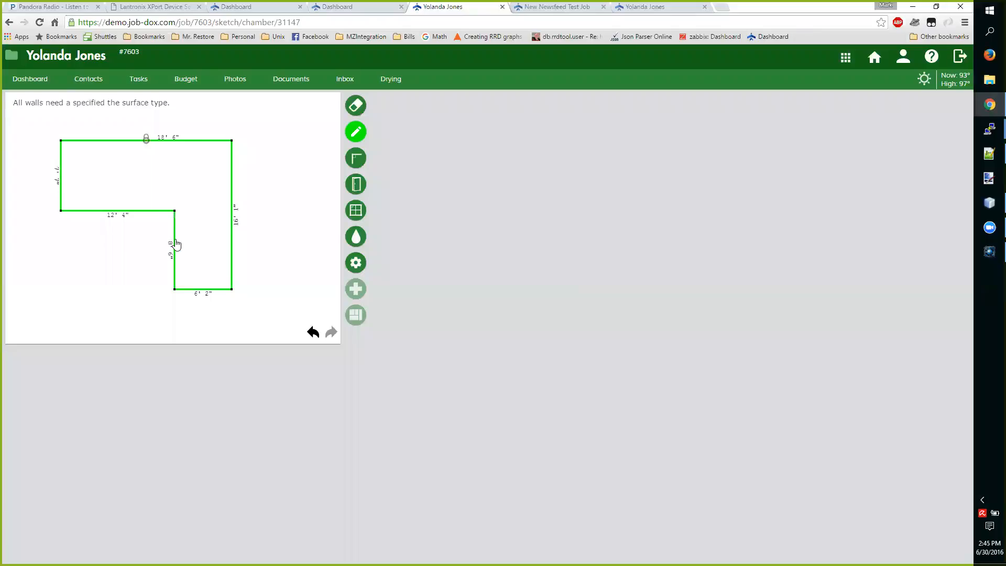
Move the lower leg's inner wall outward to widen the leg, and set its bottom wall's length to 9 ft 4 in
left_click_drag(174, 245, 154, 244)
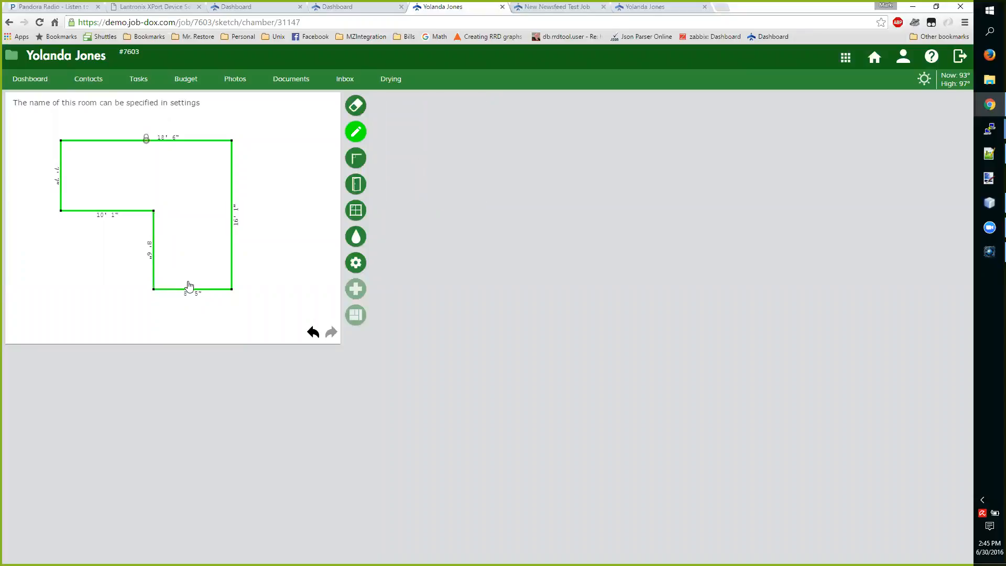
left_click(193, 292)
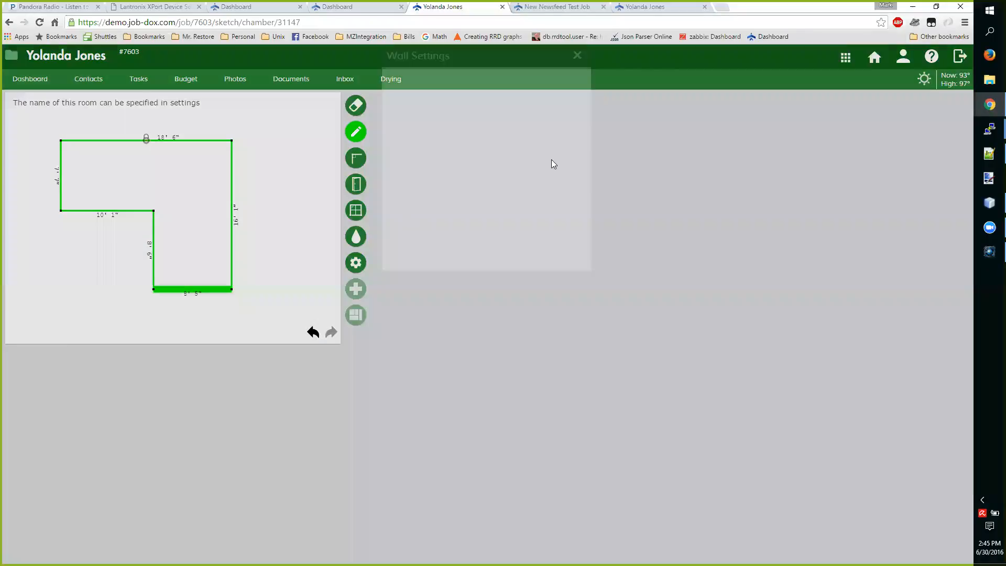
left_click(413, 162)
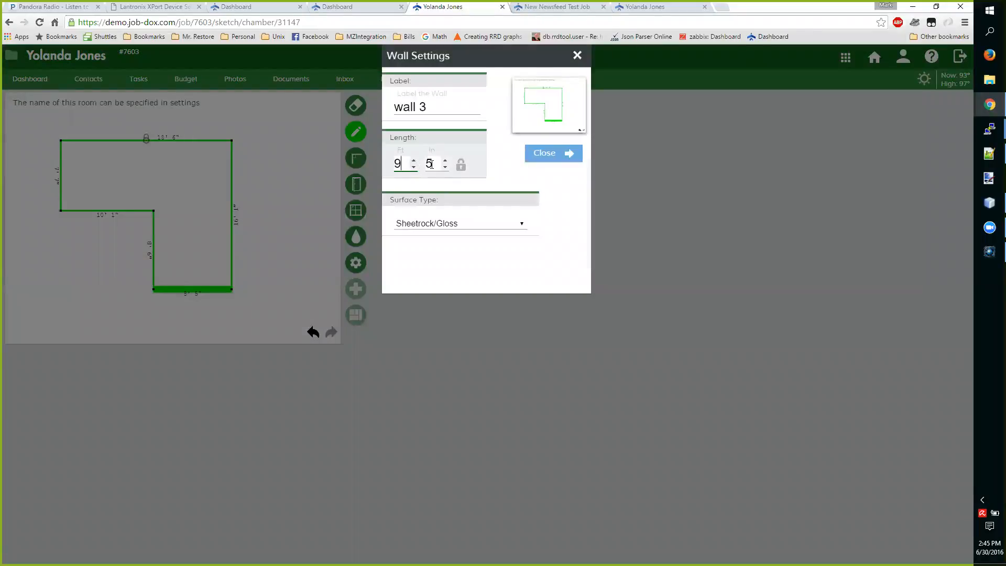
left_click(446, 168)
left_click(445, 168)
left_click(553, 153)
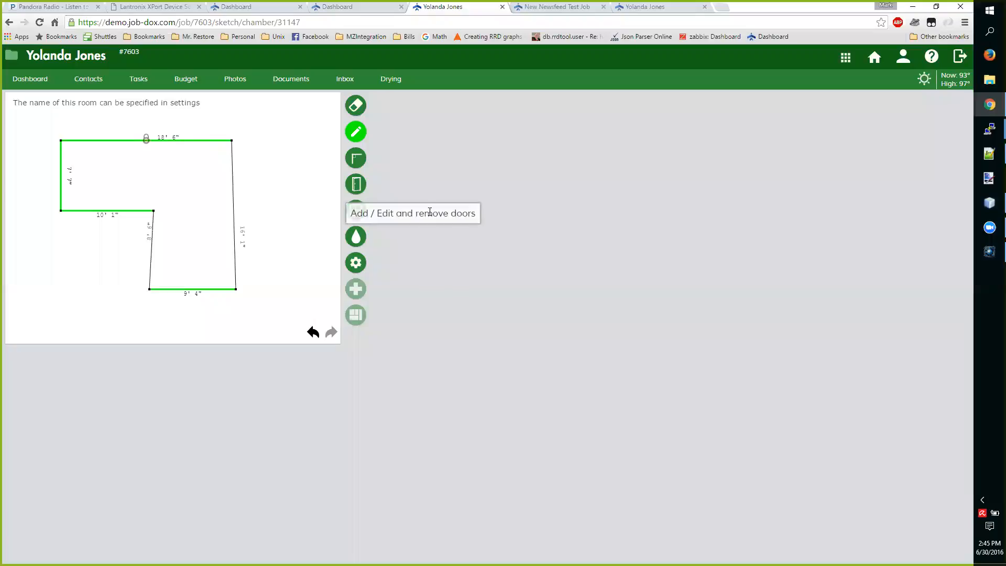
Unlock the 18' 6" wall's length and square the slanted side walls by moving its outer corner and the inner corner over the bottom corners
left_click(191, 140)
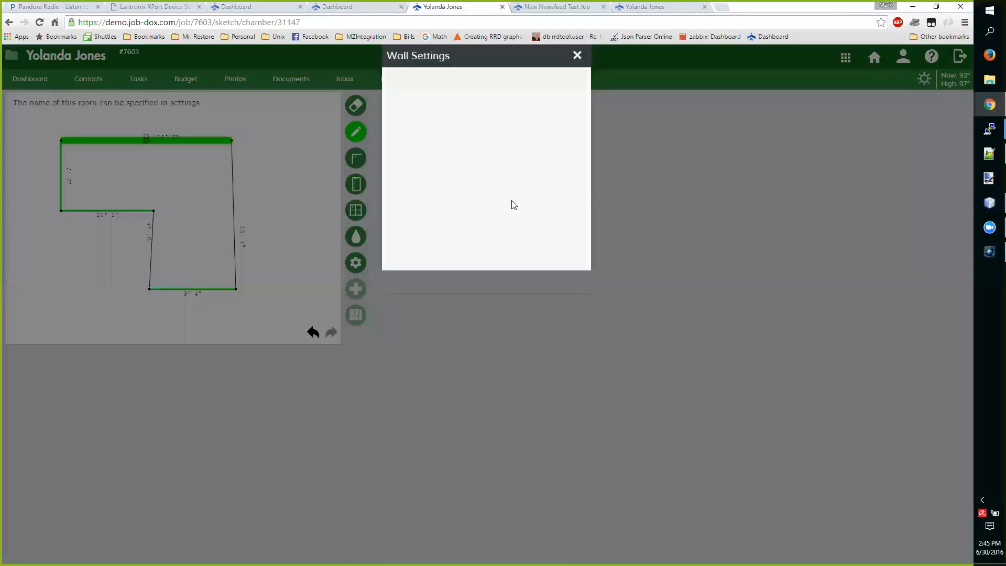
left_click(533, 155)
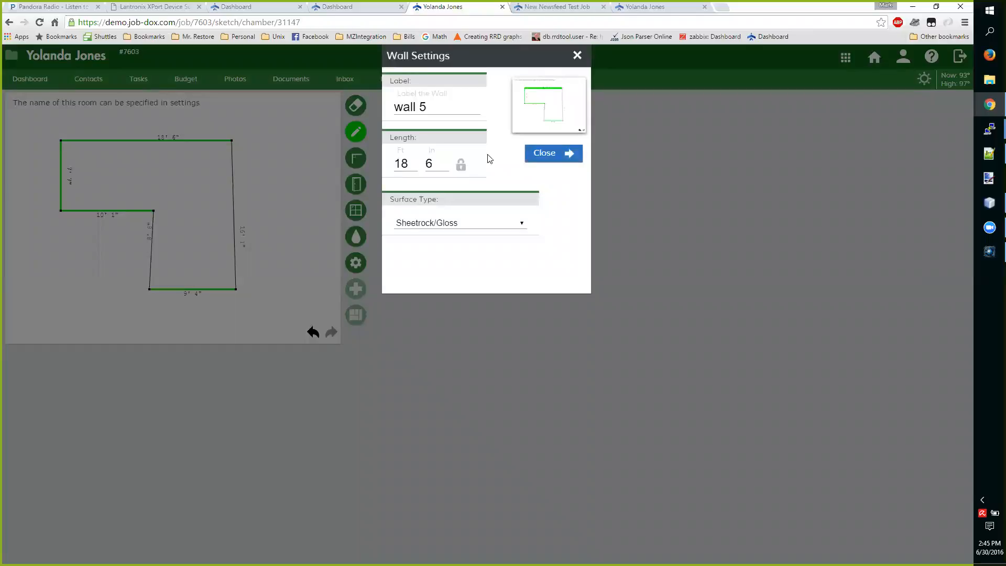
left_click_drag(232, 141, 236, 140)
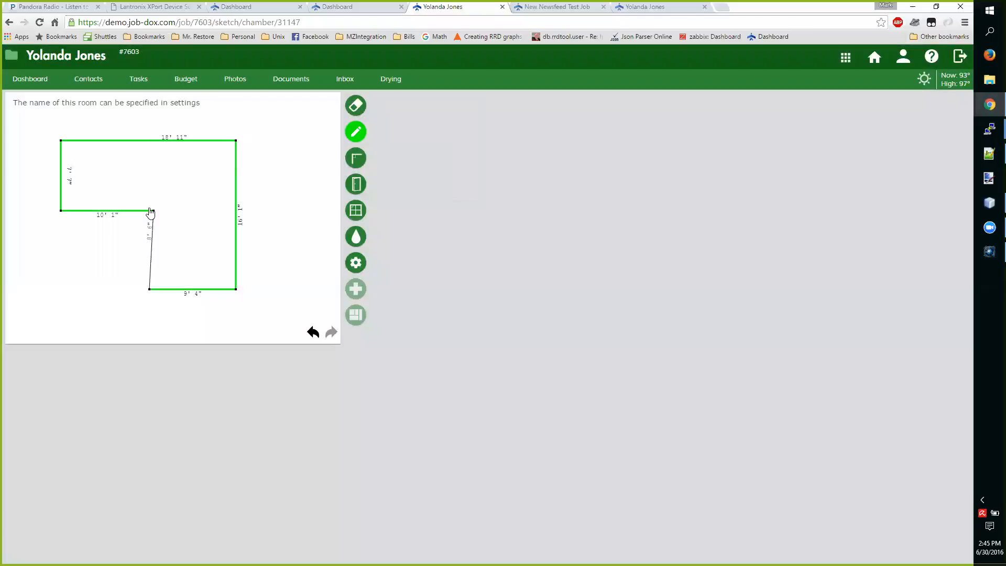
left_click_drag(153, 211, 150, 211)
Name the affected area "Corner Bedroom" with a height of 8 ft 2 in and a Carpet floor type
left_click(356, 263)
type("Corner Bedor")
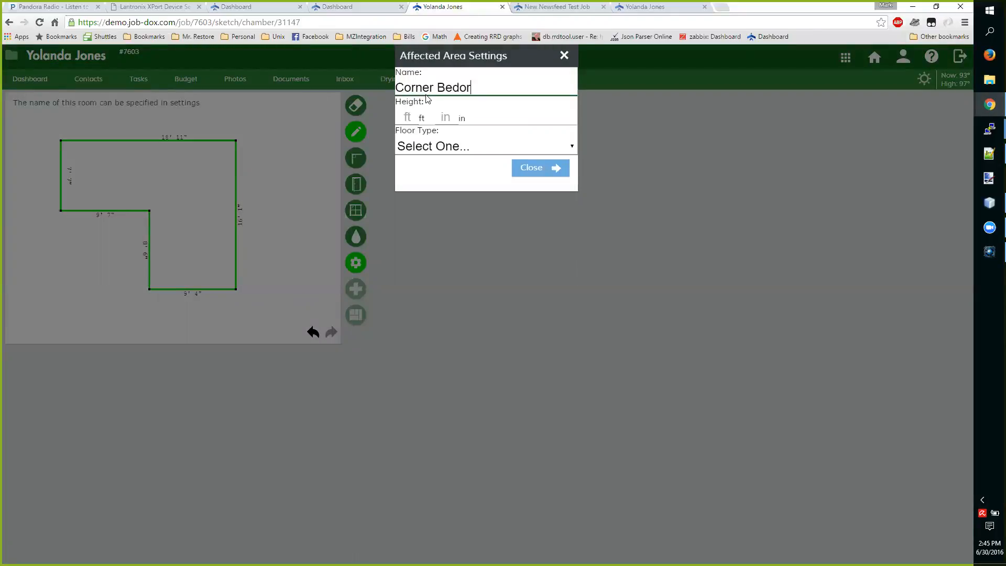
key("Tab")
key("Tab")
key("Tab")
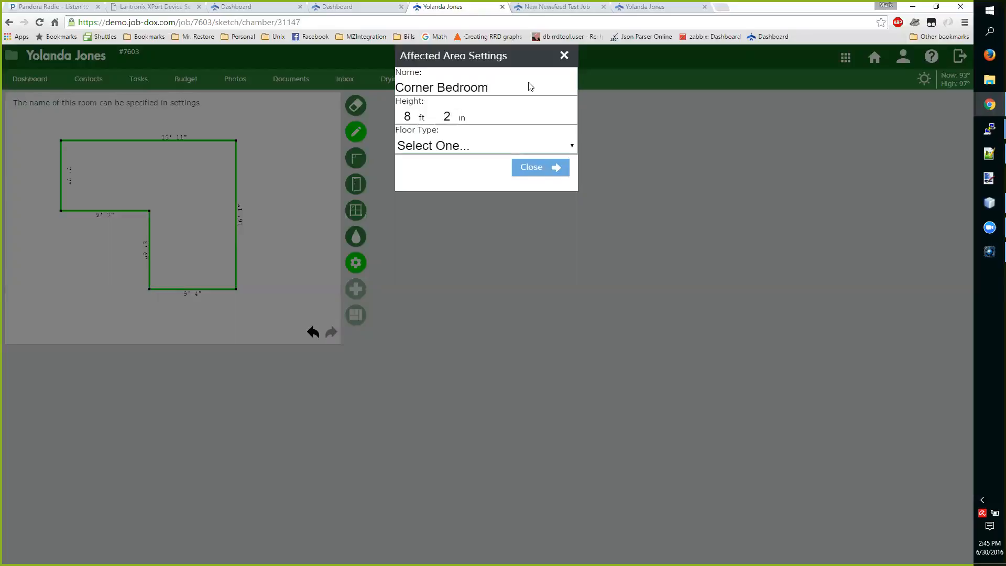
left_click(472, 145)
left_click(450, 179)
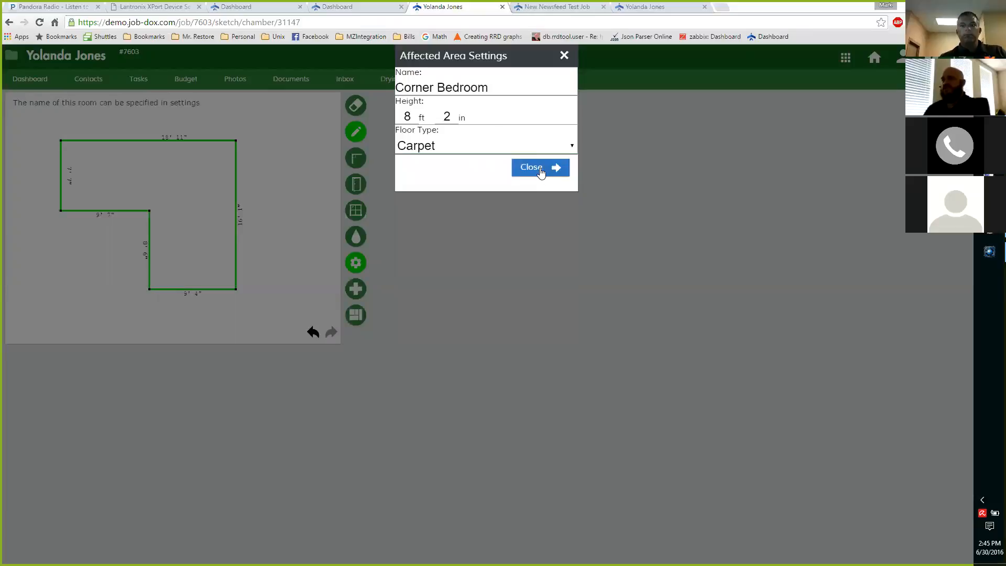
left_click(537, 168)
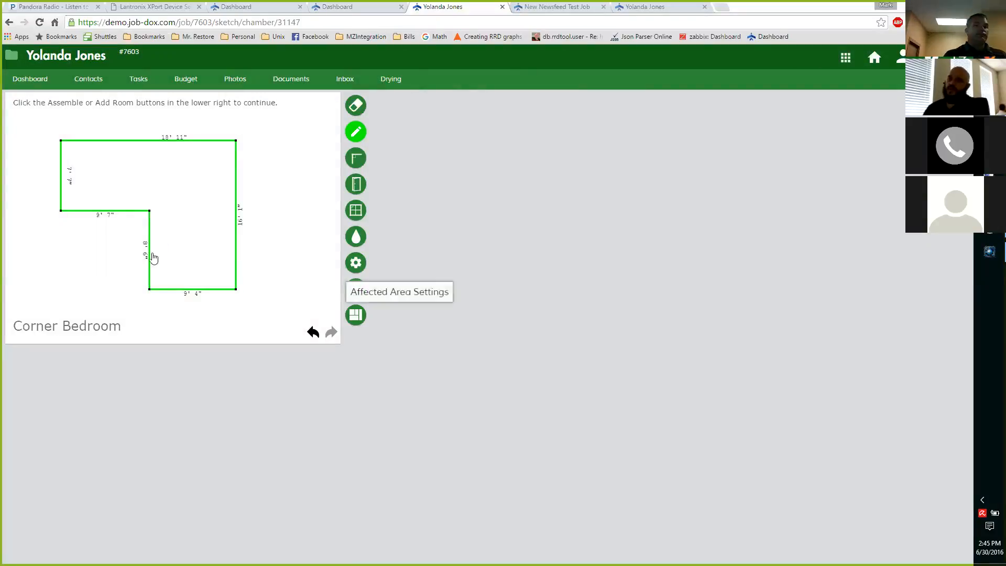
Mark all walls of the Corner Bedroom as affected by water
left_click(356, 240)
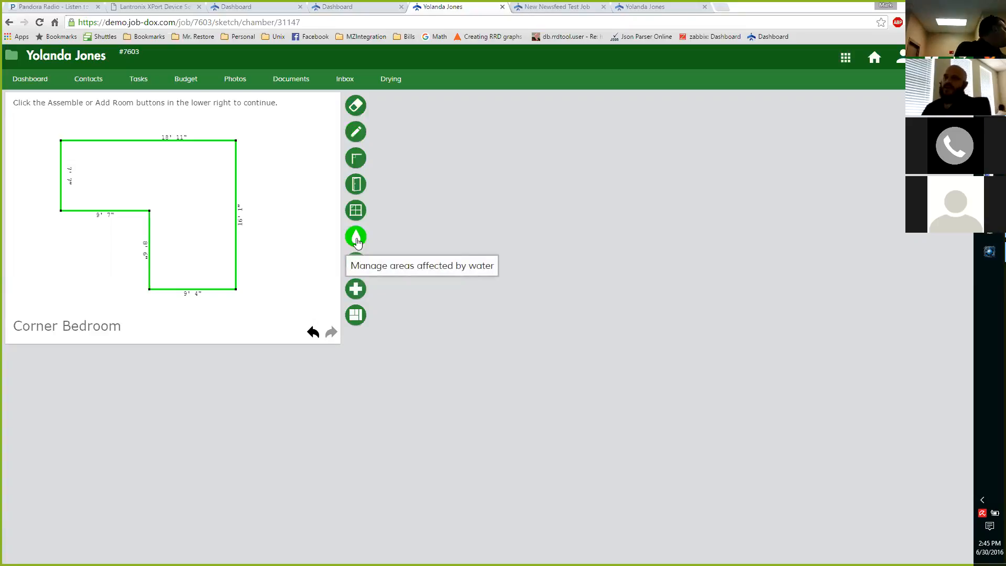
mouse_move(93, 141)
left_mouse_down()
mouse_move(63, 141)
mouse_move(242, 151)
mouse_move(226, 289)
mouse_move(202, 296)
mouse_move(241, 292)
mouse_move(187, 296)
mouse_move(150, 272)
mouse_move(150, 213)
mouse_move(63, 217)
mouse_move(61, 140)
left_mouse_up()
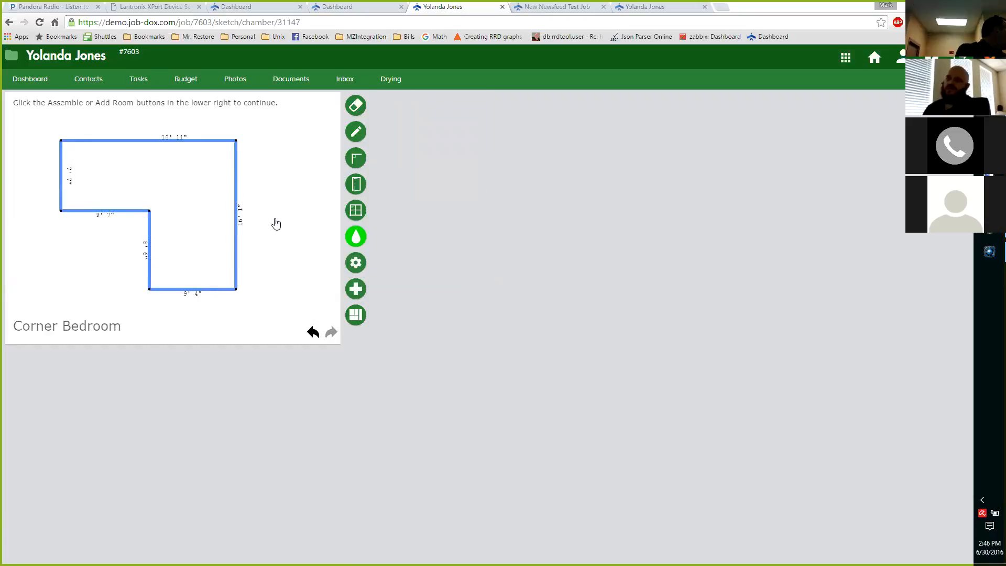
Add another room with a stepped outline of three levels, and remove the extra corner at its second step
left_click(355, 289)
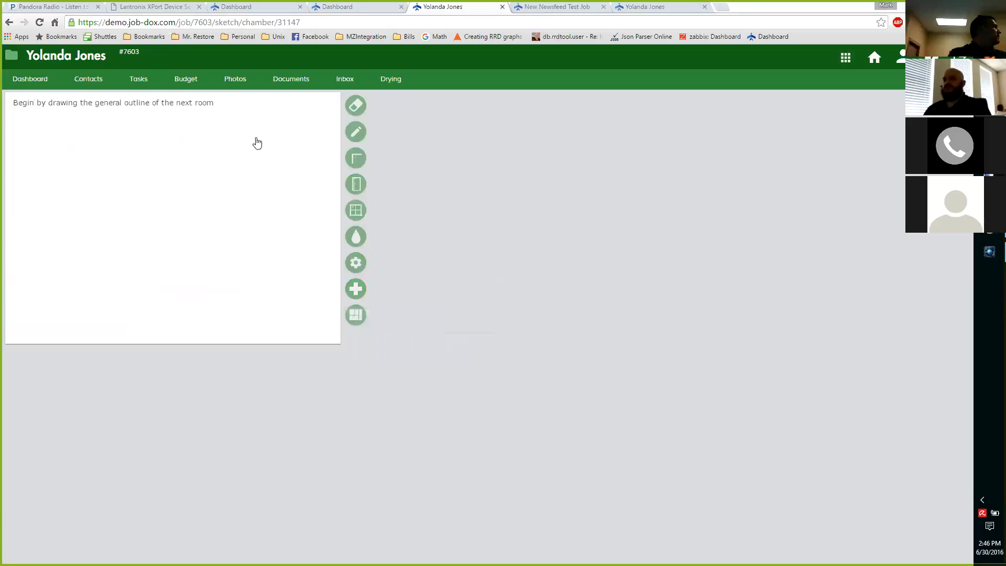
mouse_move(112, 147)
left_mouse_down()
mouse_move(147, 182)
mouse_move(175, 180)
mouse_move(170, 236)
mouse_move(185, 257)
mouse_move(278, 250)
mouse_move(267, 335)
mouse_move(63, 330)
mouse_move(64, 133)
left_mouse_up()
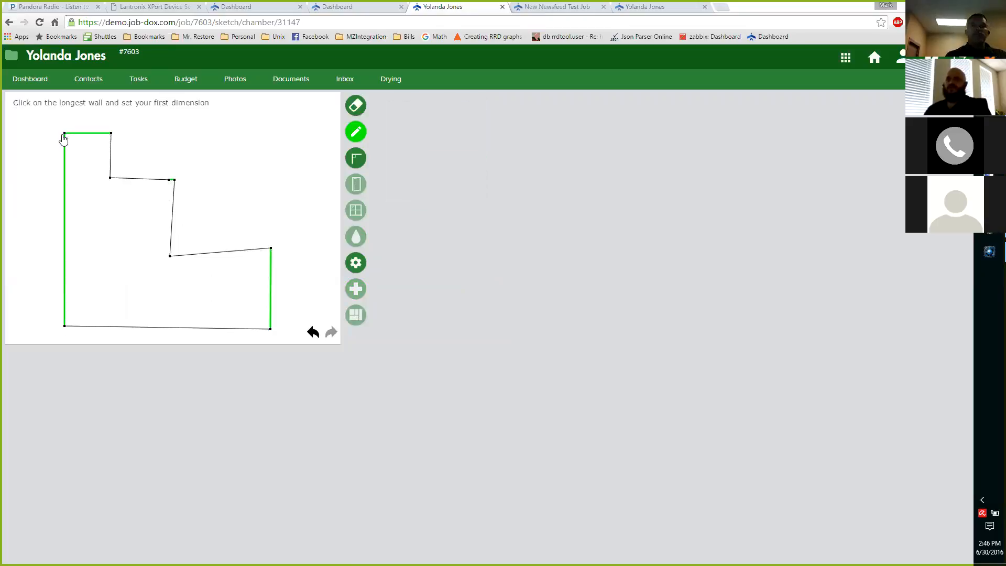
left_click(355, 105)
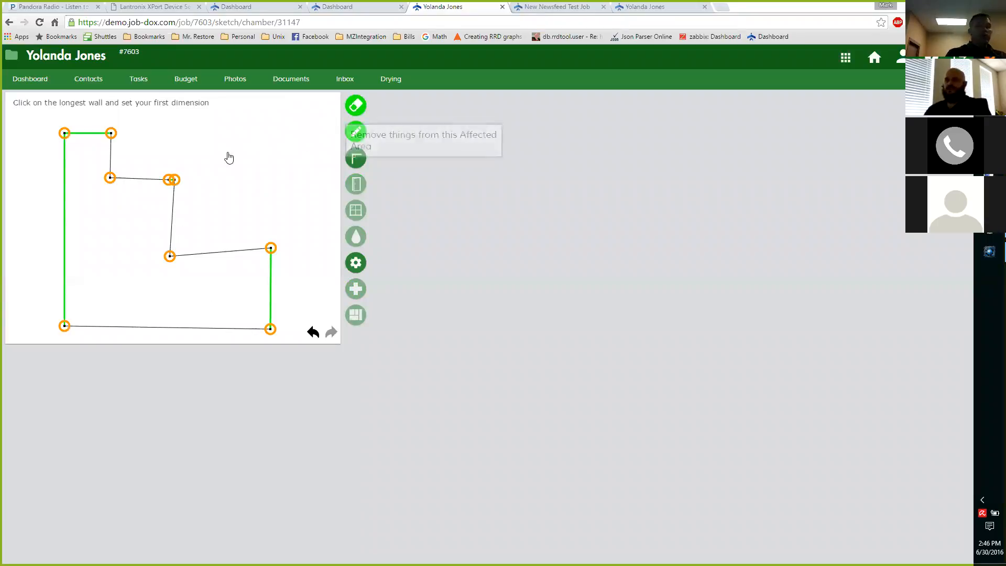
left_click(177, 181)
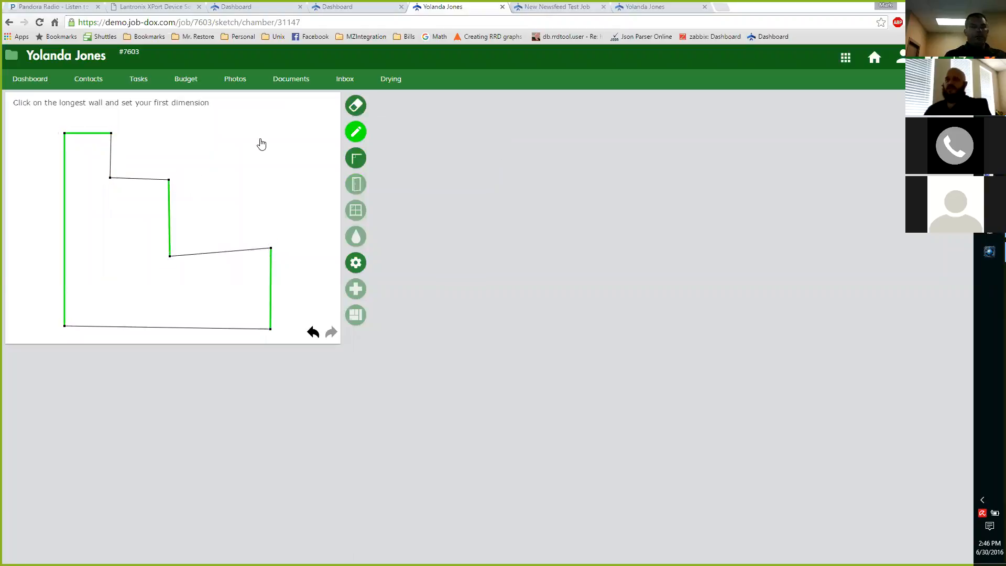
Square the new room's slanted walls by aligning the first inner corner and both corners of the short end wall
left_click(111, 178)
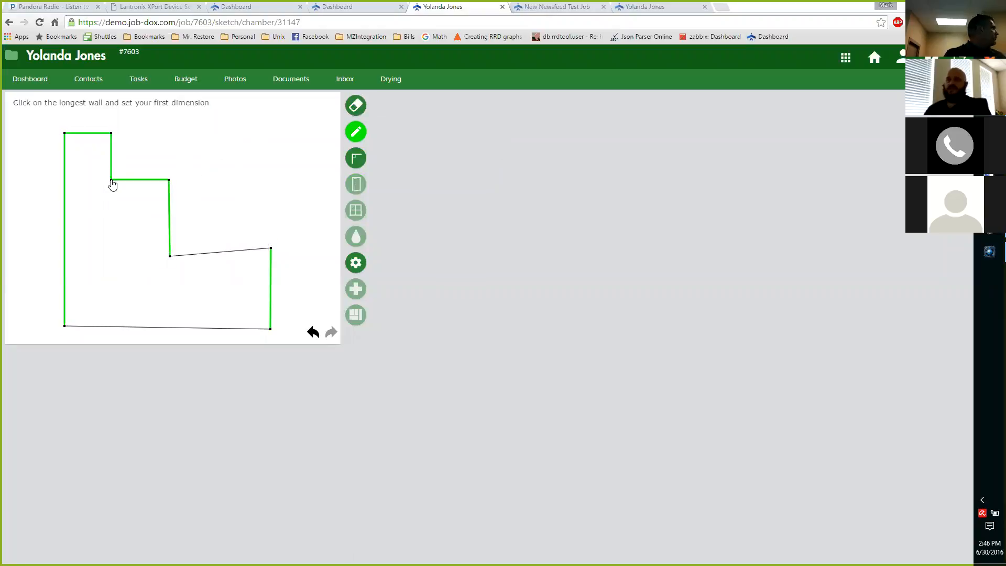
left_click(270, 248)
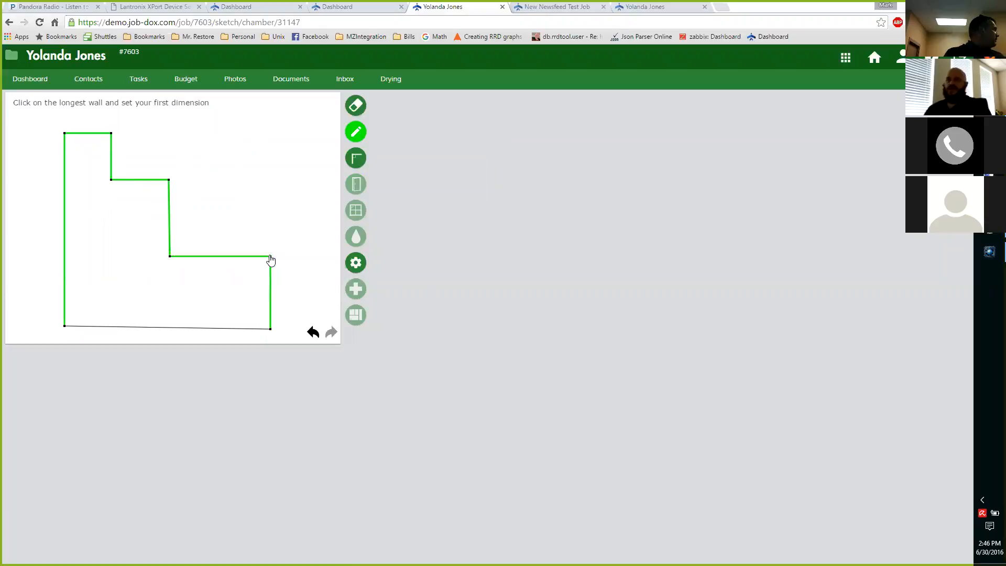
left_click(270, 330)
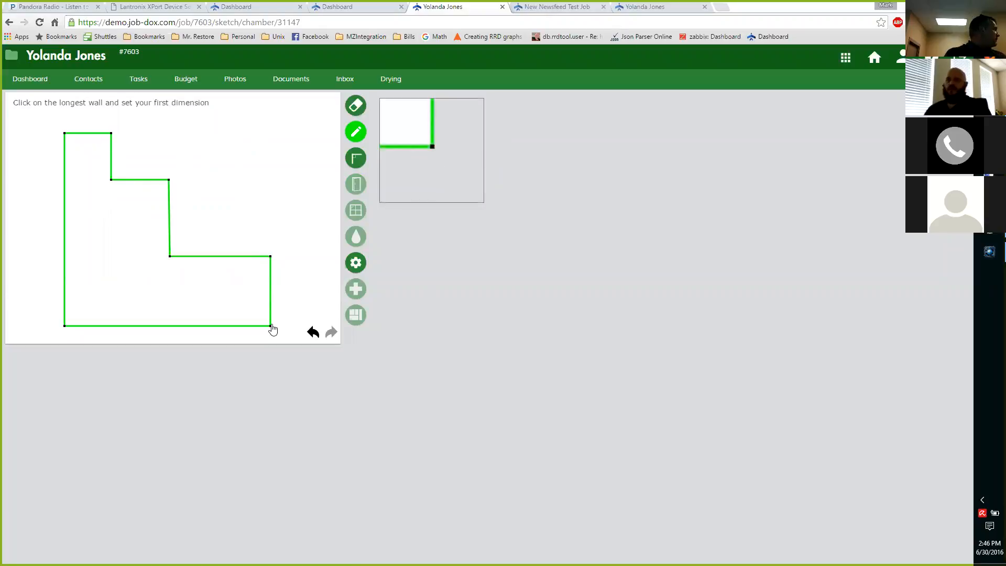
Set the bottom wall's length to 18 ft with a Sheetrock/Gloss surface, and apply that surface to all blank walls
left_click(198, 325)
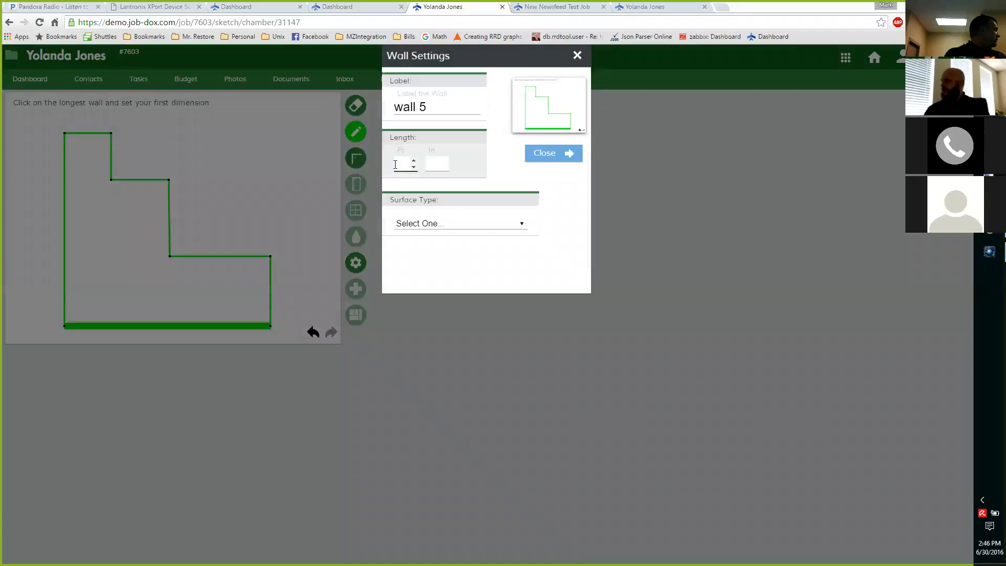
left_click(435, 223)
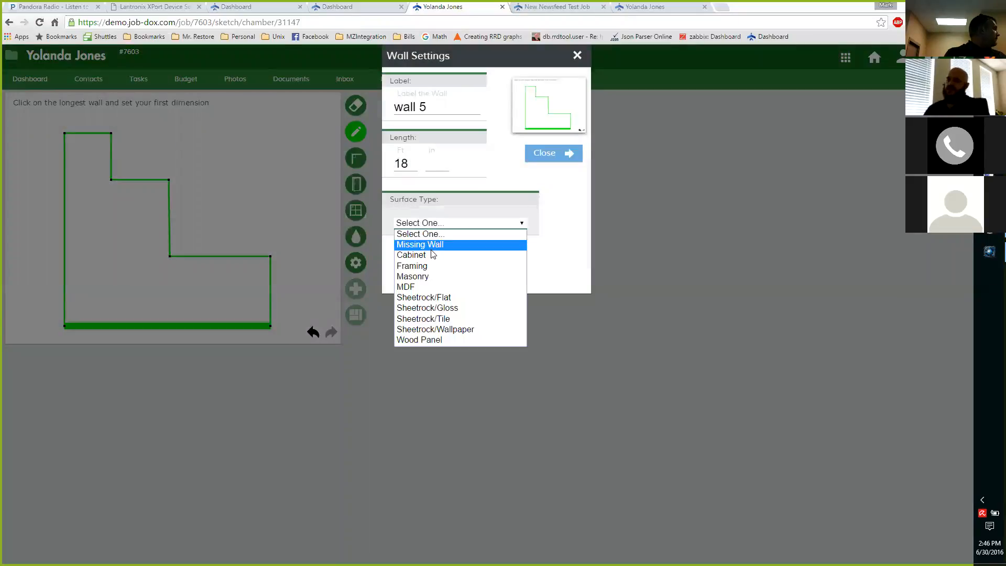
left_click(443, 309)
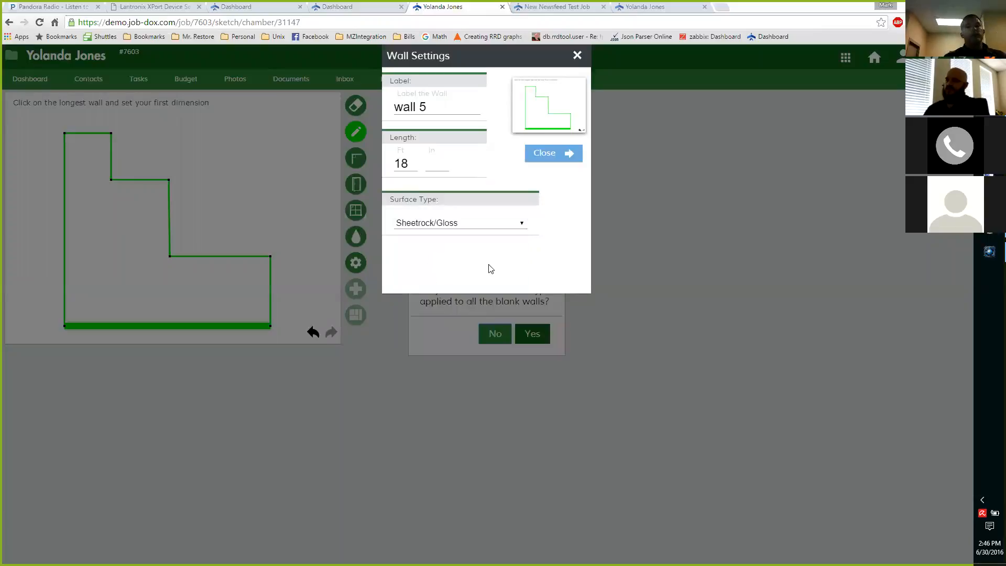
left_click(541, 158)
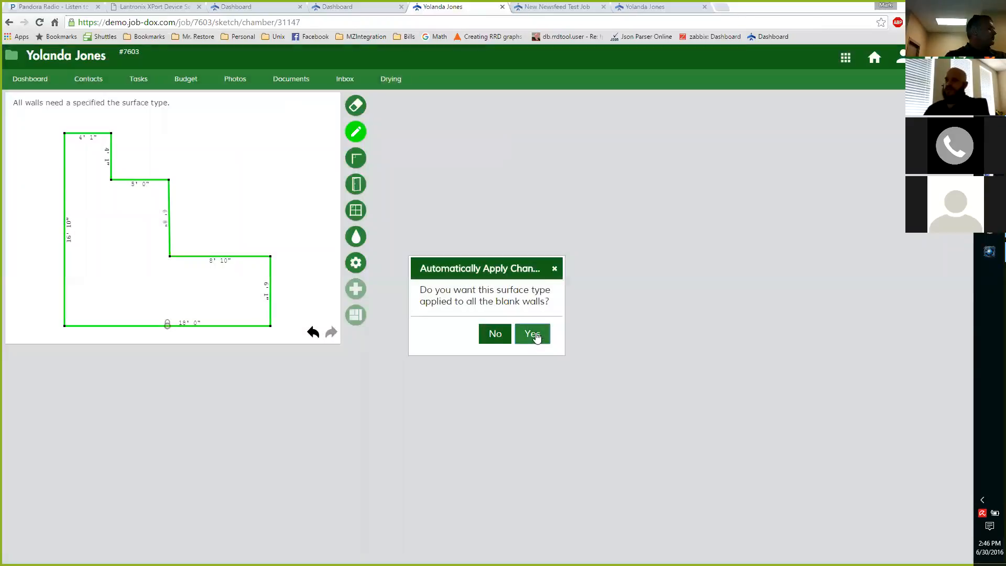
left_click(532, 332)
Mark the stepped walls as affected by water from the lowest step's midpoint to the upper outer corner, and name the room "Master Room"
left_click(356, 238)
mouse_move(209, 258)
left_mouse_down()
mouse_move(170, 257)
mouse_move(169, 192)
mouse_move(117, 181)
mouse_move(110, 157)
mouse_move(65, 133)
left_mouse_up()
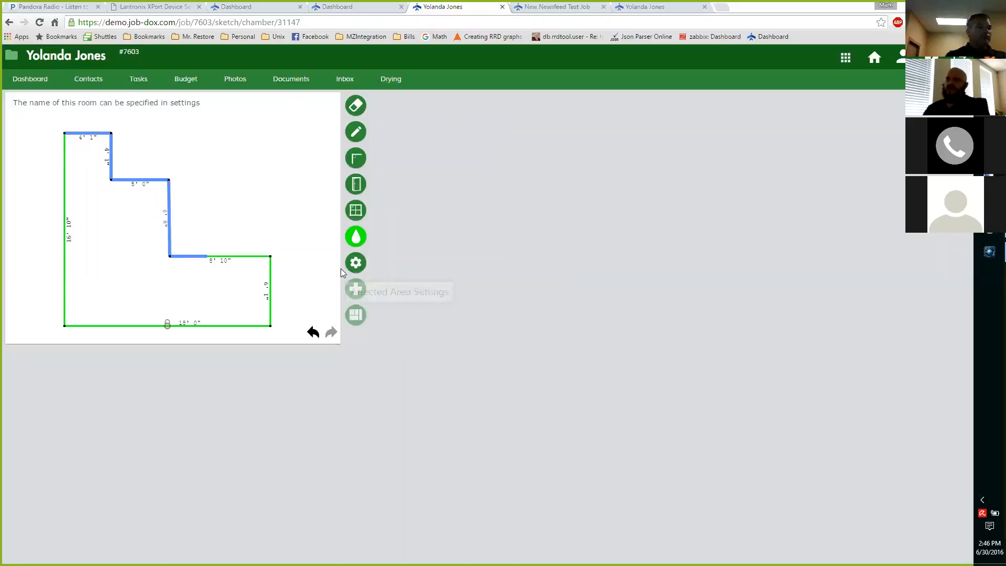
left_click(356, 262)
type("Master Room")
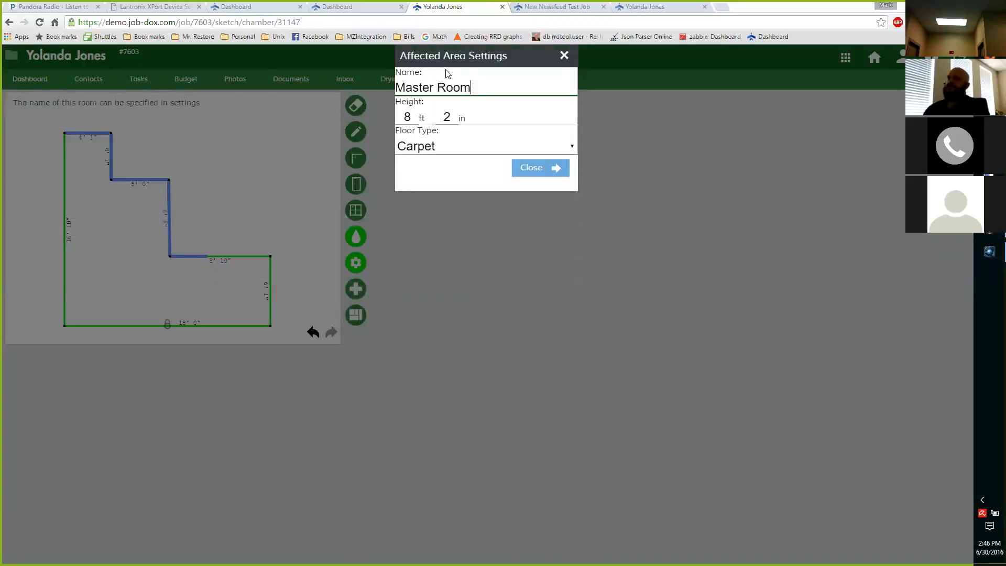
left_click(530, 171)
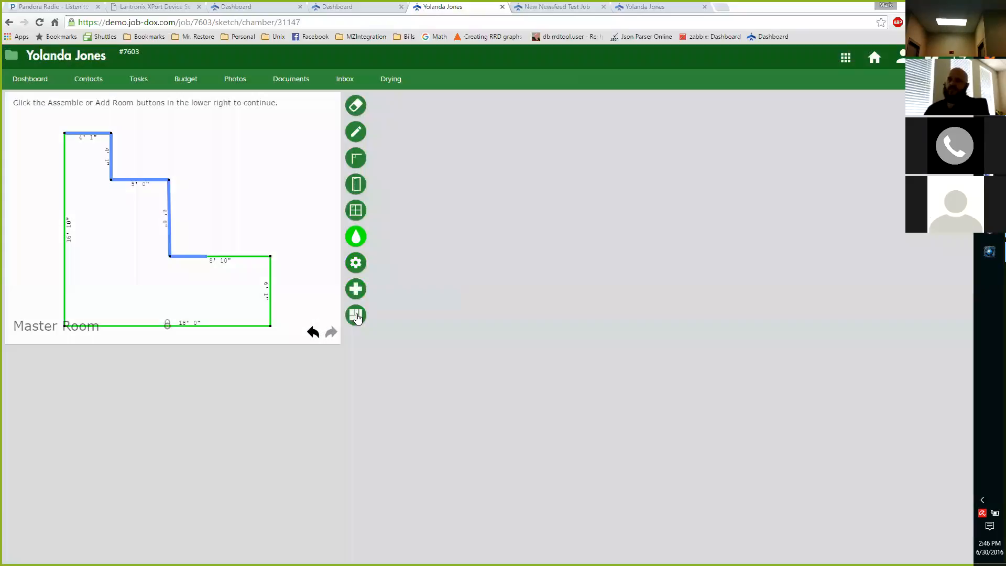
Assemble the rooms and place the Corner Bedroom beside the Master Room so that their stepped, water-affected walls face each other
left_click(356, 315)
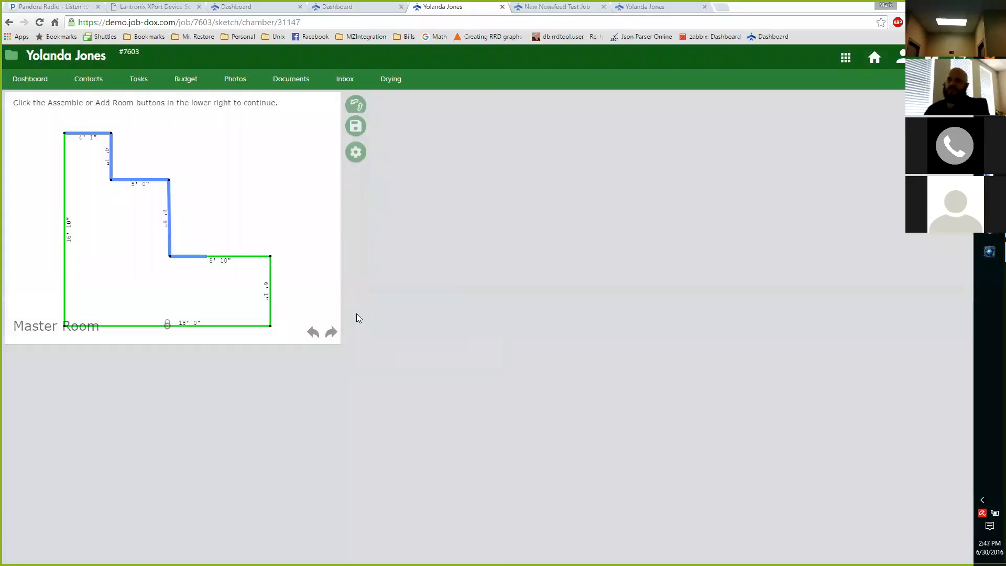
left_click(356, 236)
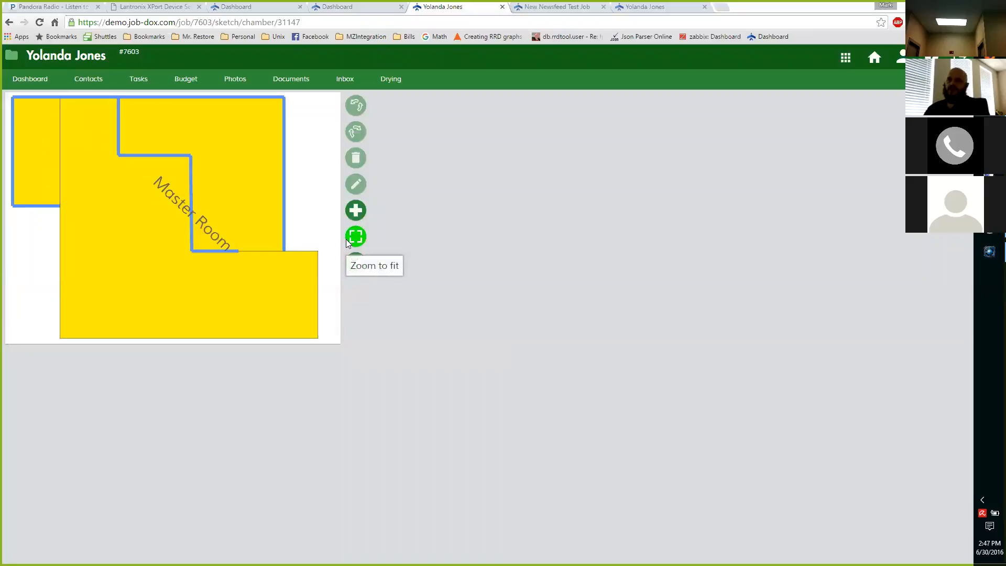
left_click_drag(119, 300, 119, 299)
left_click_drag(96, 247, 95, 281)
left_click_drag(169, 182, 260, 266)
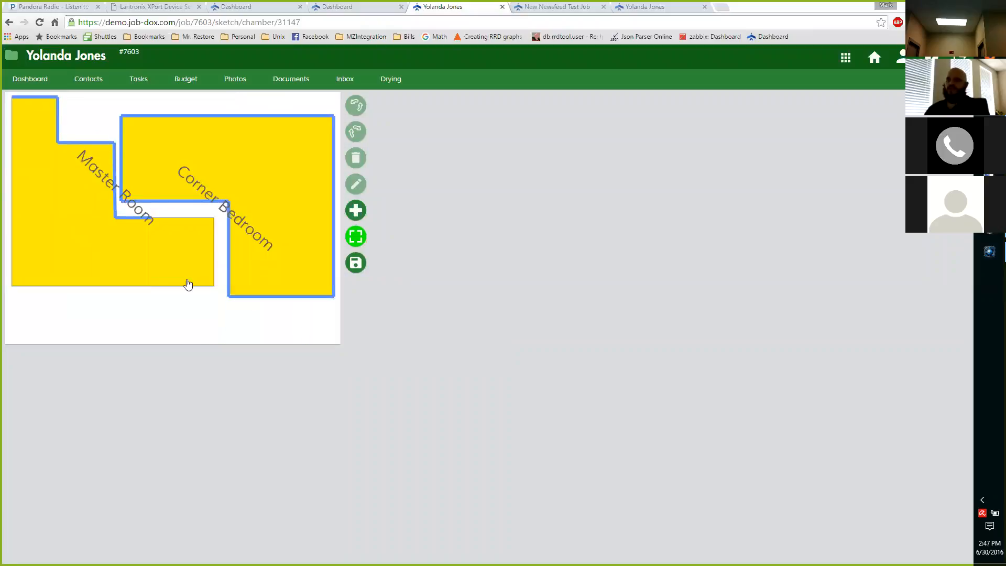
Reposition the Corner Bedroom above the Master Room with their stepped, water-affected walls facing each other, and save the floor plan
mouse_move(147, 258)
left_mouse_down()
mouse_move(148, 241)
mouse_move(148, 258)
mouse_move(261, 358)
mouse_move(220, 343)
mouse_move(247, 347)
left_mouse_up()
left_click_drag(70, 265, 79, 281)
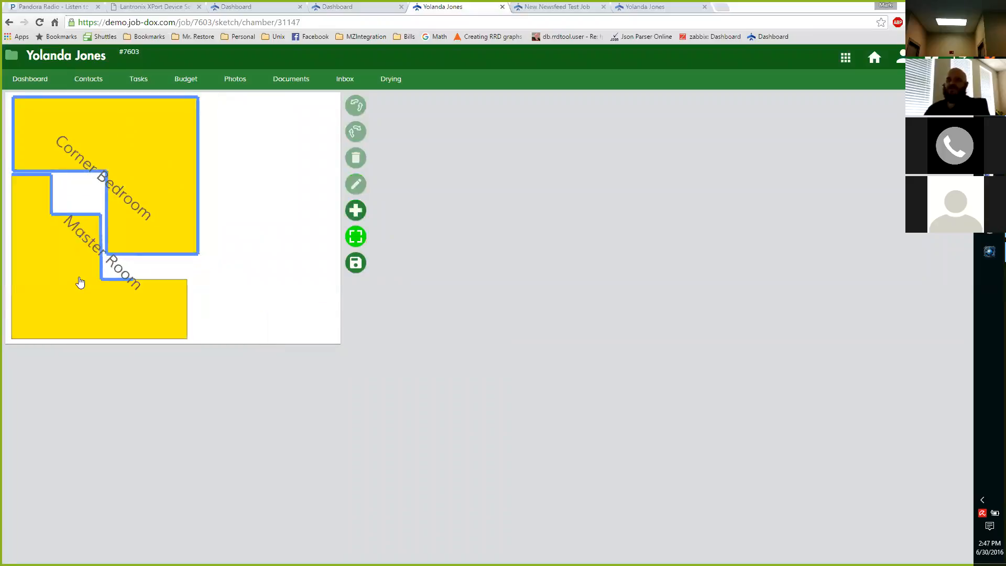
left_click(355, 268)
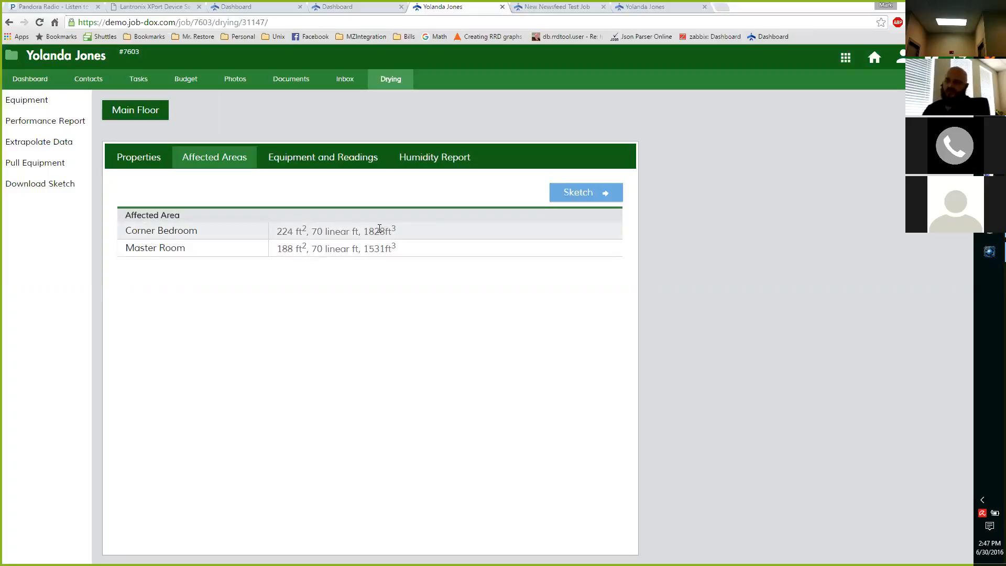
Review the Main Floor's equipment recommendations and the per-room fan breakdown, and close them
left_click(302, 165)
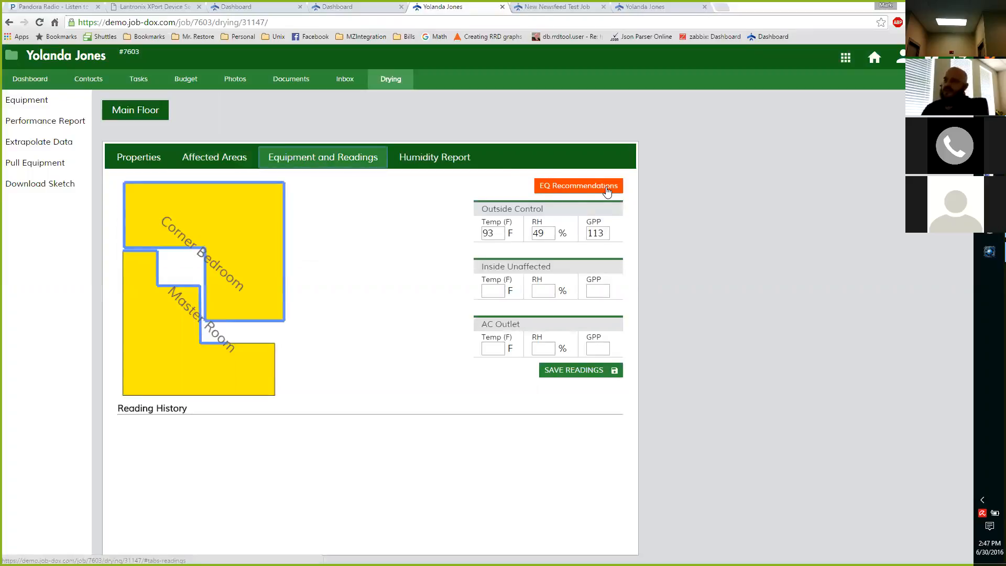
left_click(553, 192)
left_click(553, 190)
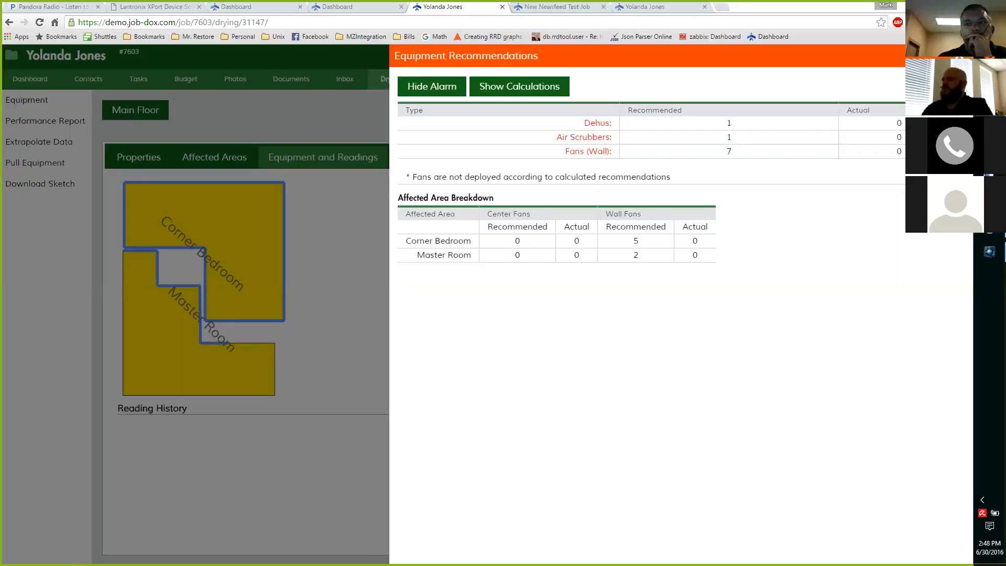
left_click(959, 56)
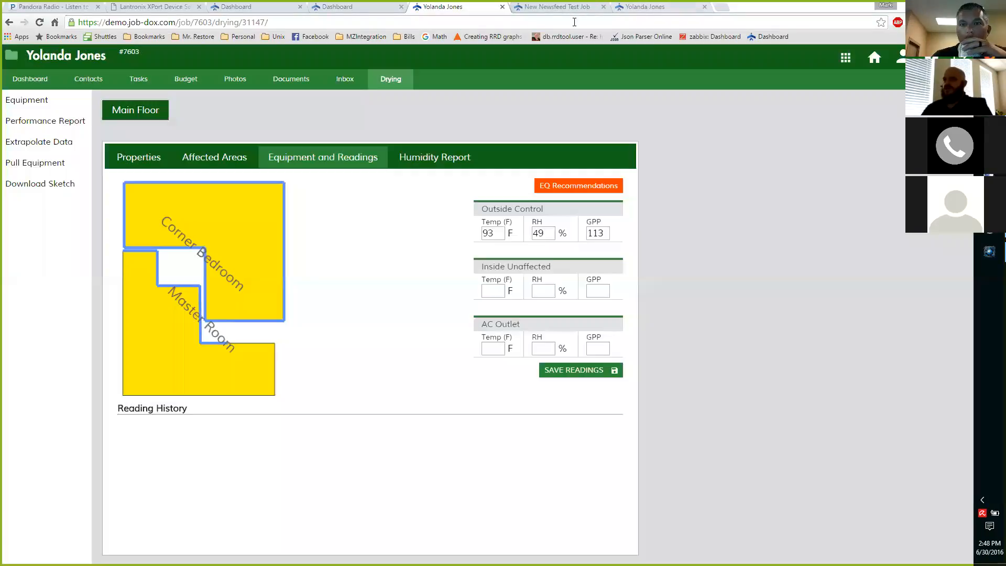
In the neighbouring browser tab, go to the demo.job-dox.com dashboard and open the Equipment Manager
key("ctrl+Tab")
left_click(574, 22)
type("m")
key("BackSpace")
type("de")
key("Return")
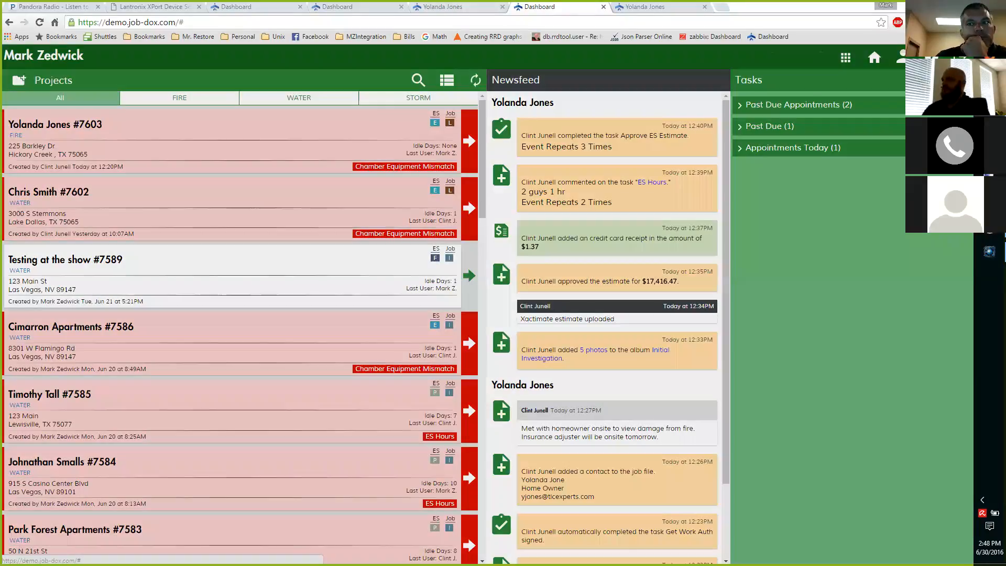
left_click(845, 57)
left_click(860, 101)
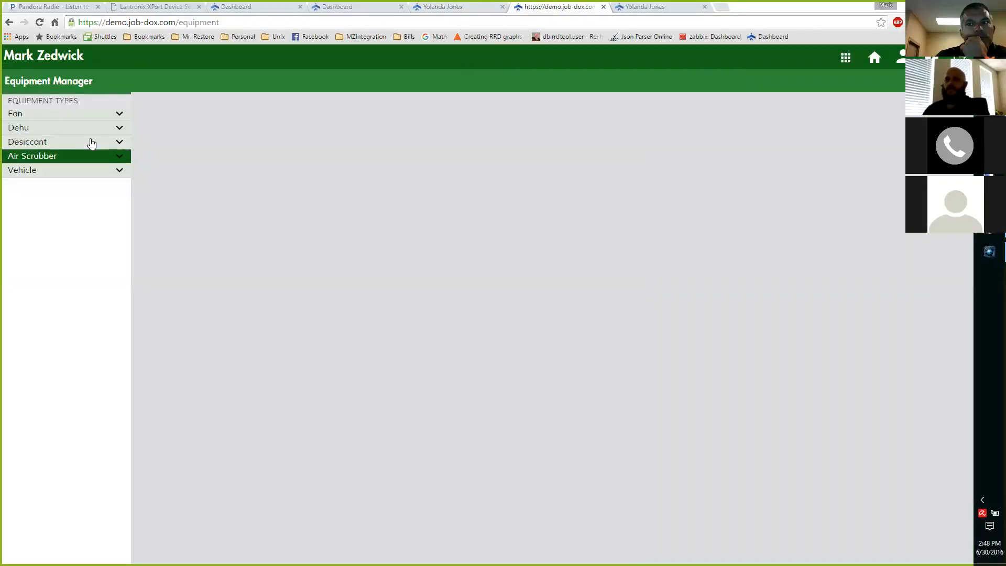
Add a Phoenix 200 Max dehumidifier to the inventory with serial number PF5008 and item number D-106
left_click(56, 129)
left_click(55, 143)
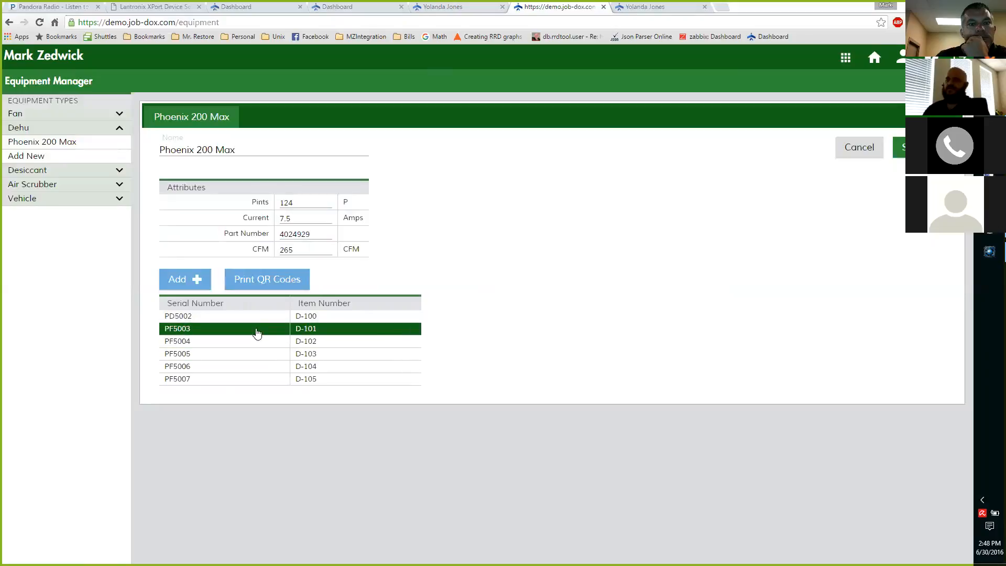
left_click(189, 280)
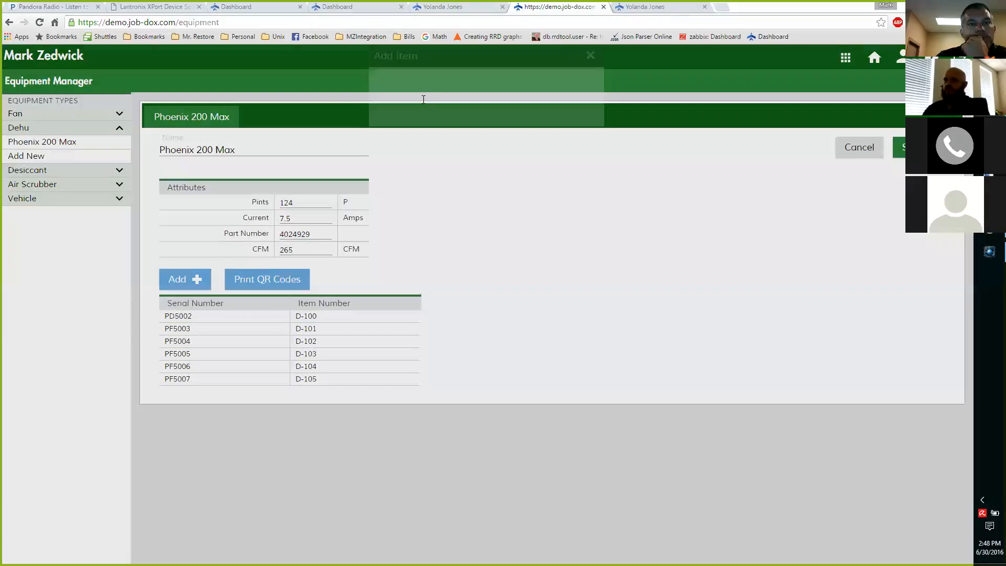
type("P")
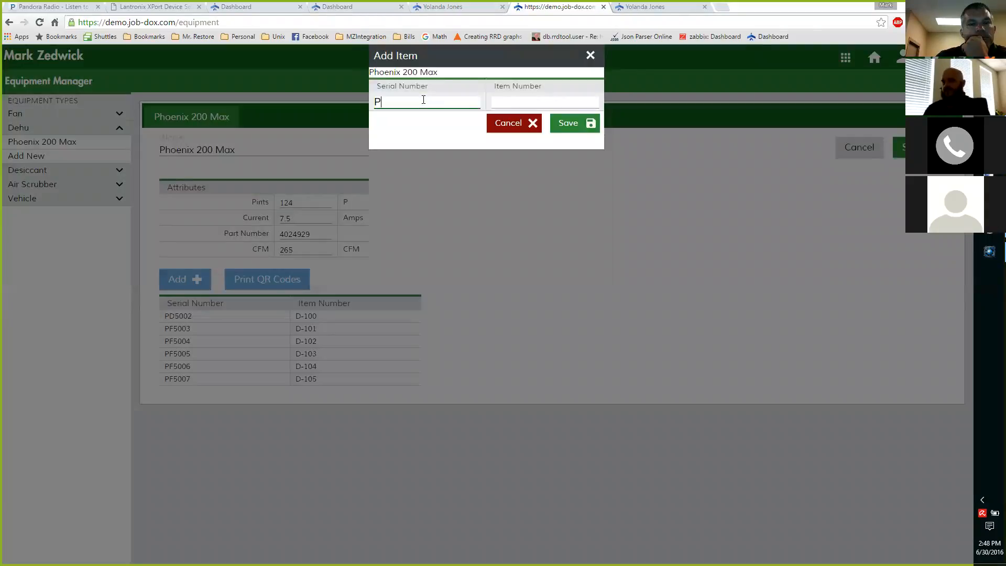
type("F5008")
key("Tab")
type("D-106")
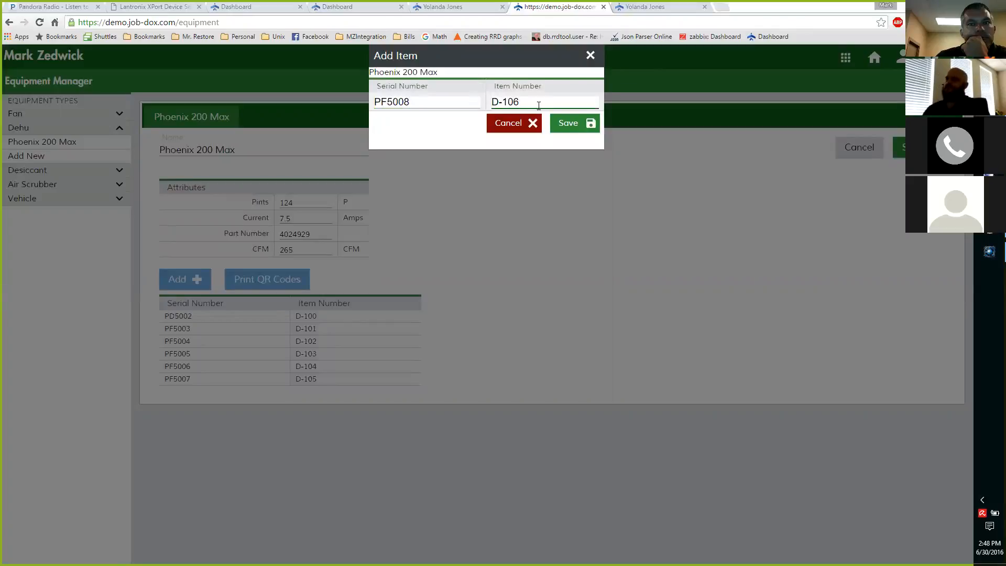
left_click(566, 126)
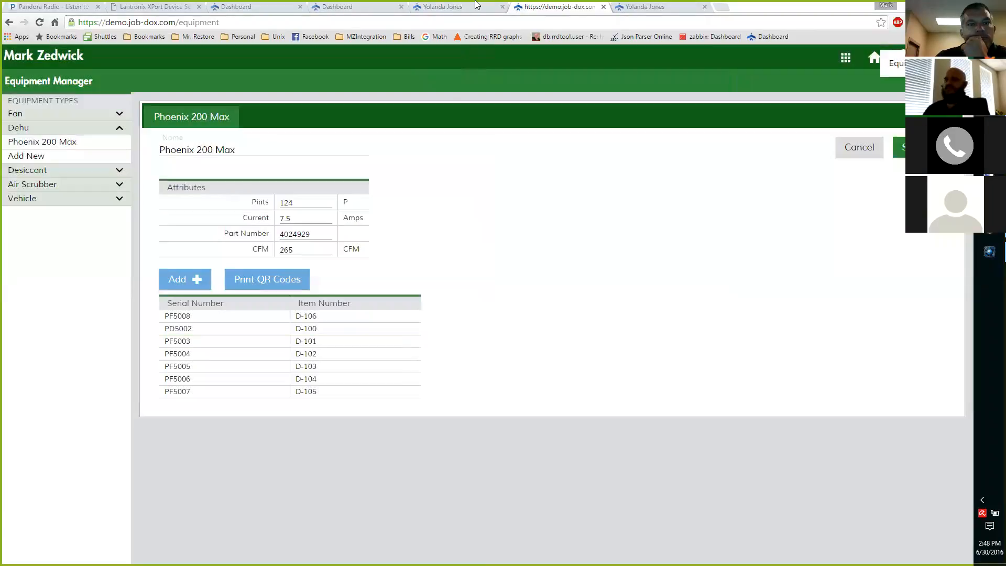
Return to the job's drying page and view the Corner Bedroom's summary with its dimensions and recommended air movers
left_click(470, 9)
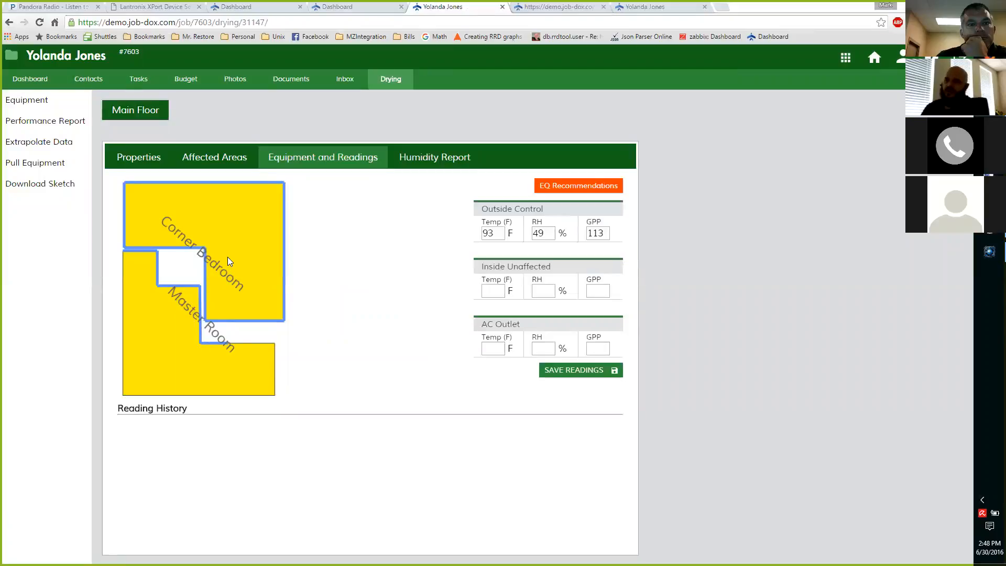
left_click(261, 263)
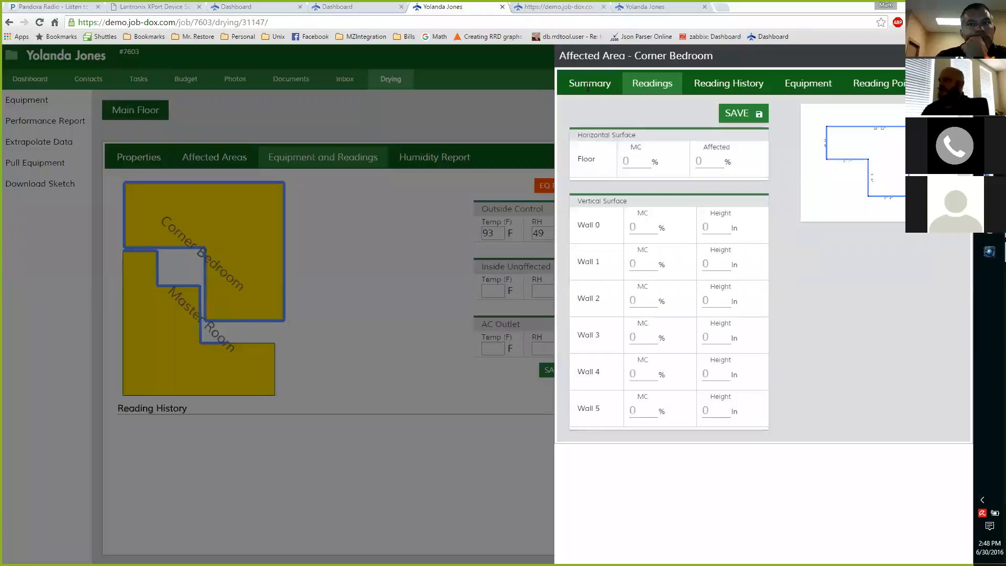
left_click(589, 84)
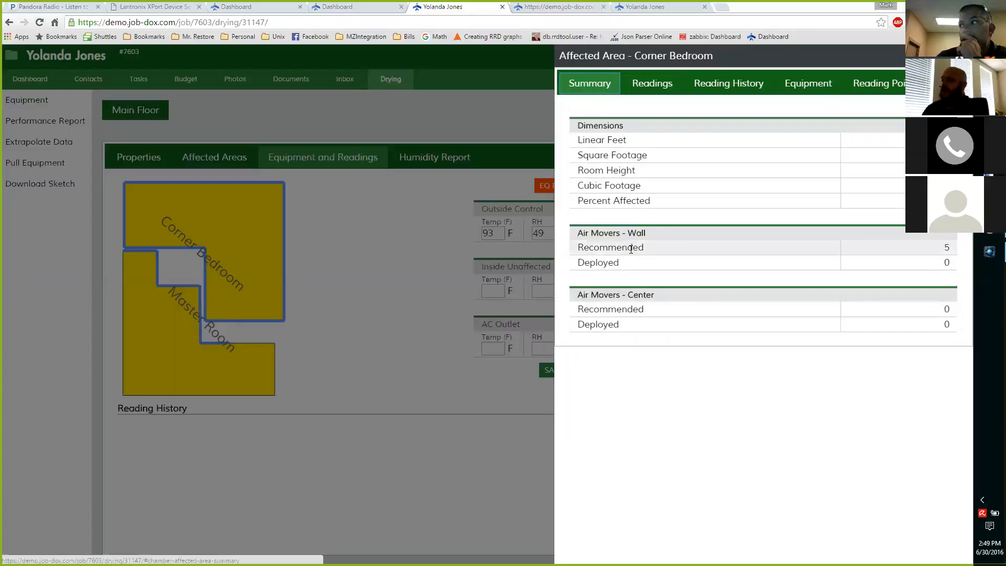
Search the equipment inventory for 106, place dehumidifier D-106 inside the Corner Bedroom, and skip the required dehumidifier readings
left_click(808, 84)
left_click(909, 257)
type("106")
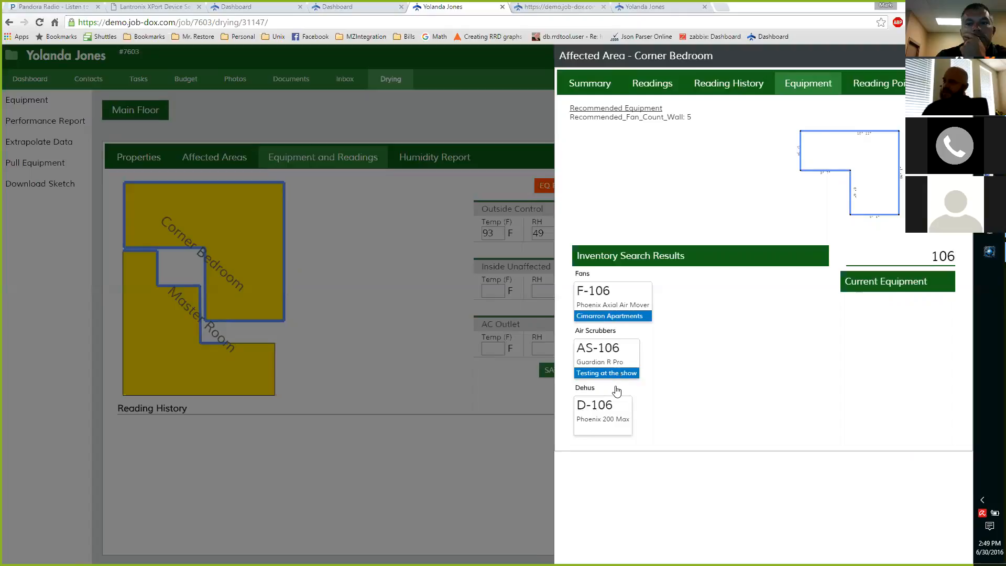
mouse_move(604, 403)
left_mouse_down()
mouse_move(750, 262)
mouse_move(838, 137)
mouse_move(853, 154)
left_mouse_up()
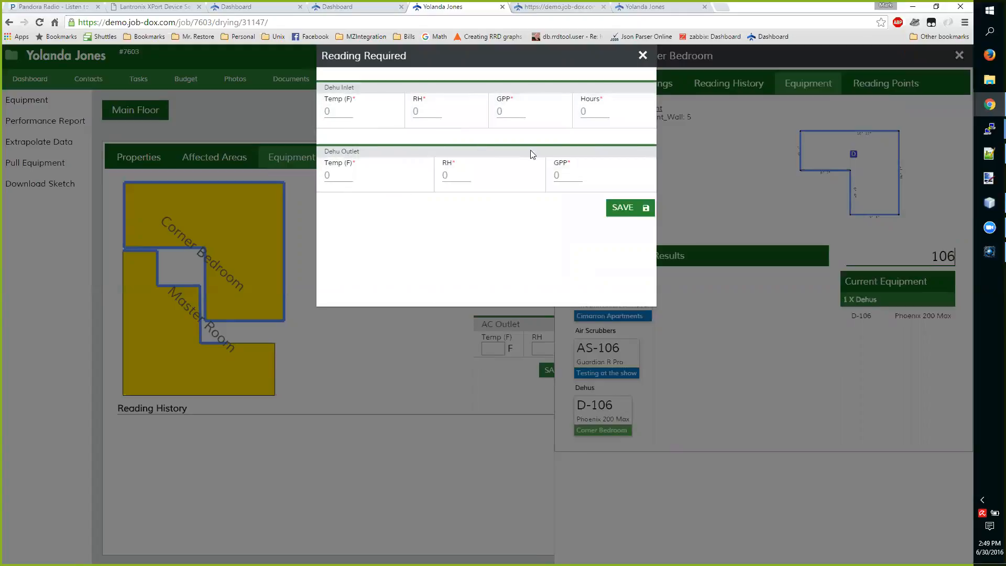
left_click(643, 57)
Search the equipment inventory for "f" to look over the fans, and close the Corner Bedroom's details
left_click_drag(927, 257, 985, 254)
type("0")
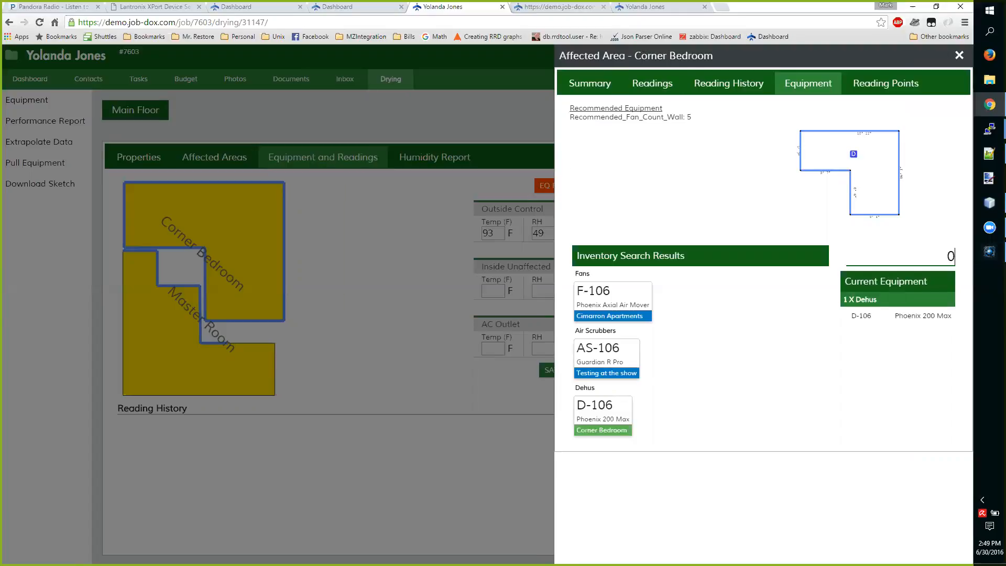
key("BackSpace")
type("f")
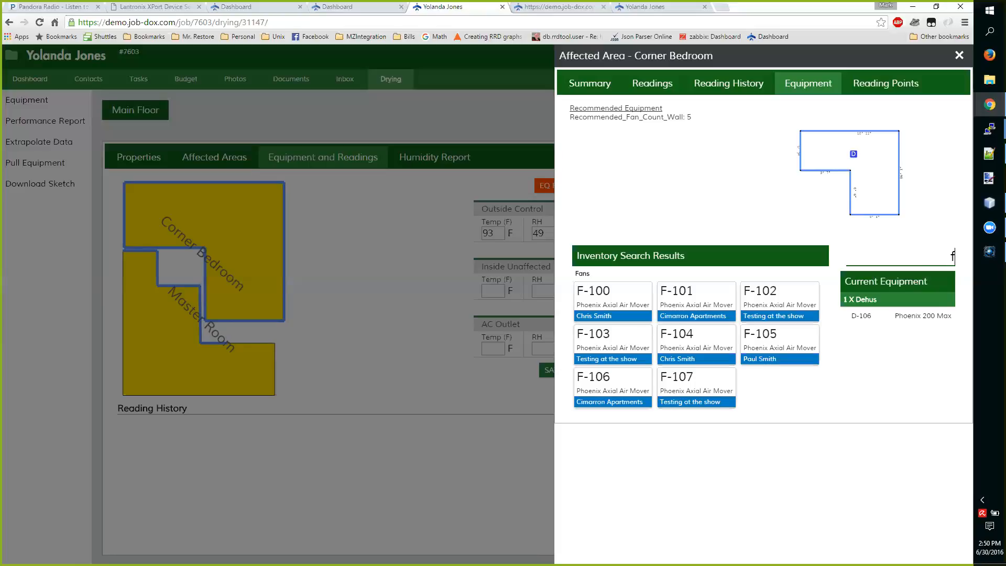
left_click(960, 56)
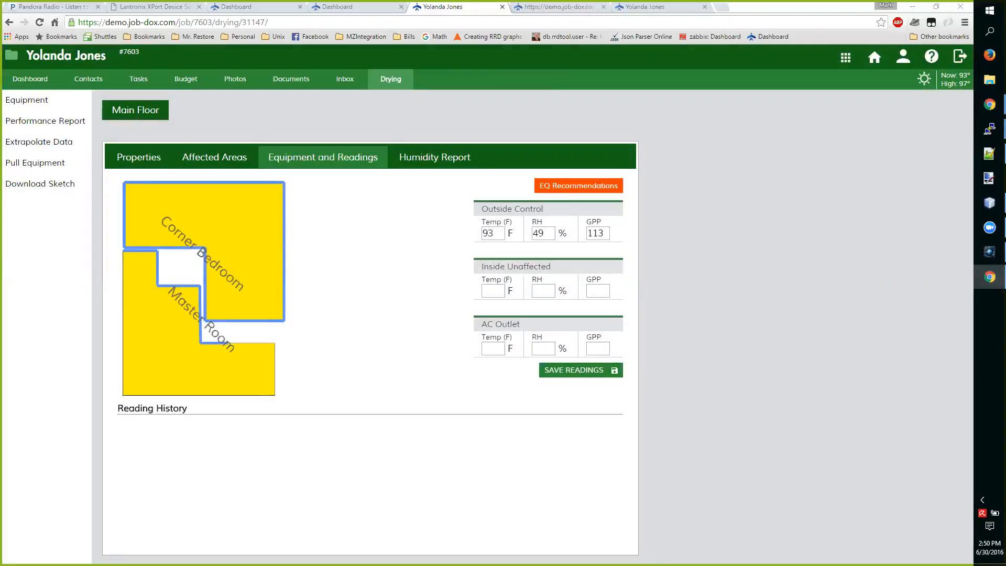
Switch the page to the 1024 × 768 iPad view and check the available drying options
key("ctrl+shift+m")
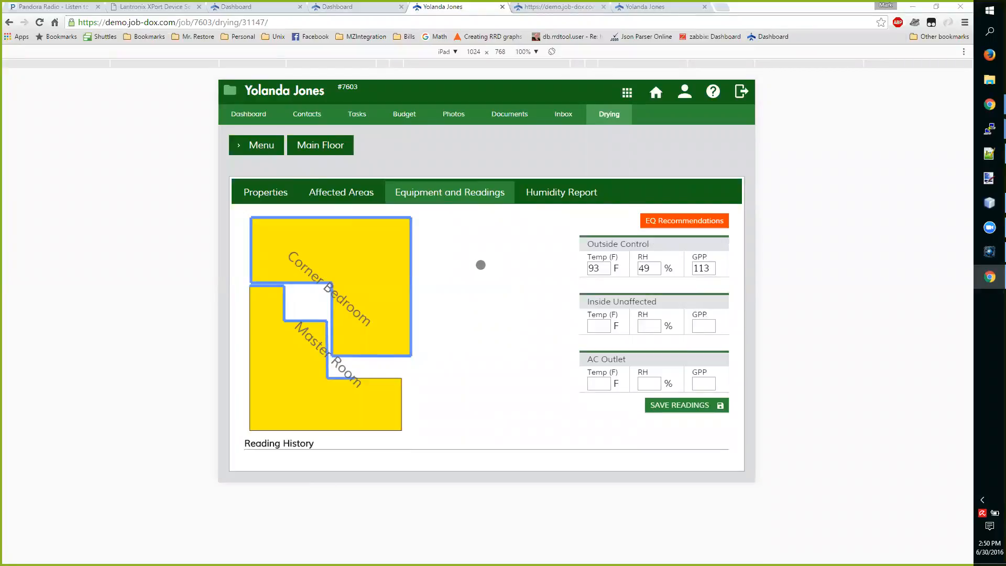
left_click(255, 151)
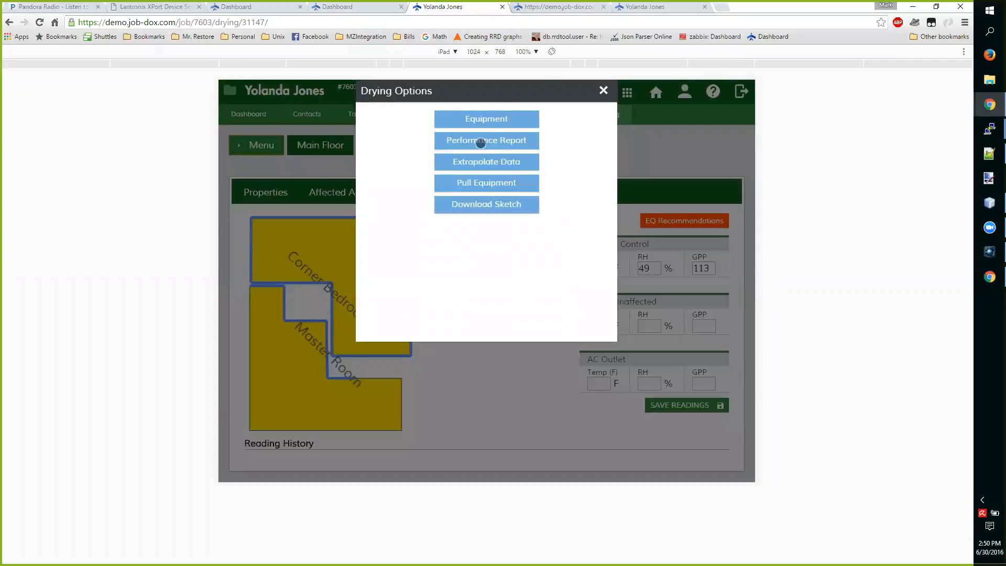
left_click(603, 93)
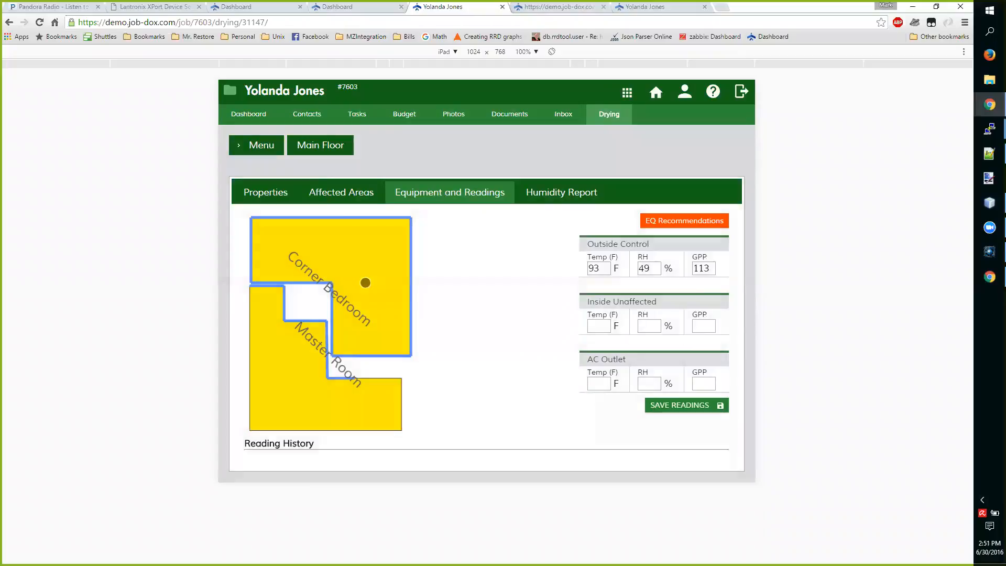
Search the Corner Bedroom's equipment inventory for 1, move fan F-102 beside the room's right wall, and skip its hours reading
left_click(365, 282)
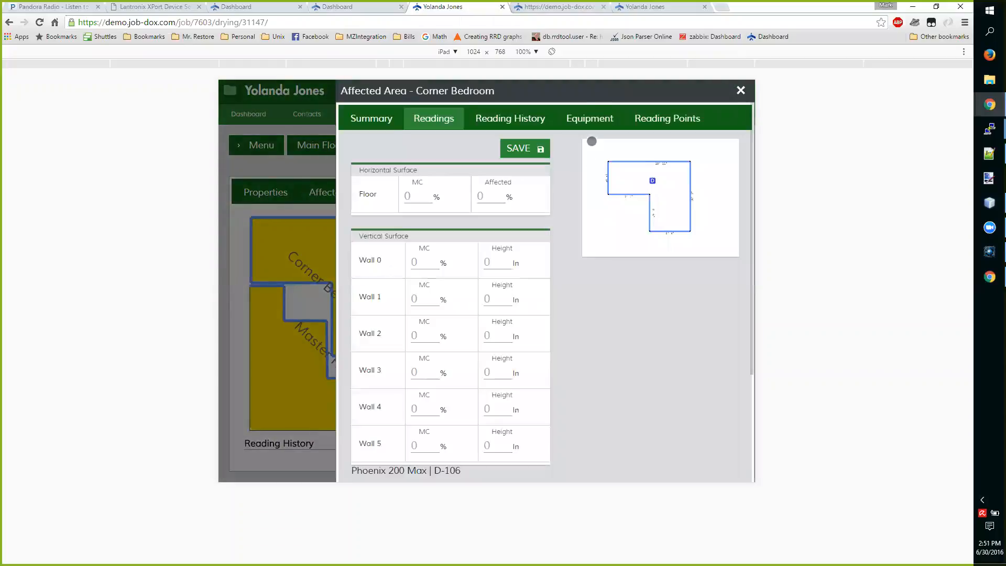
left_click(588, 115)
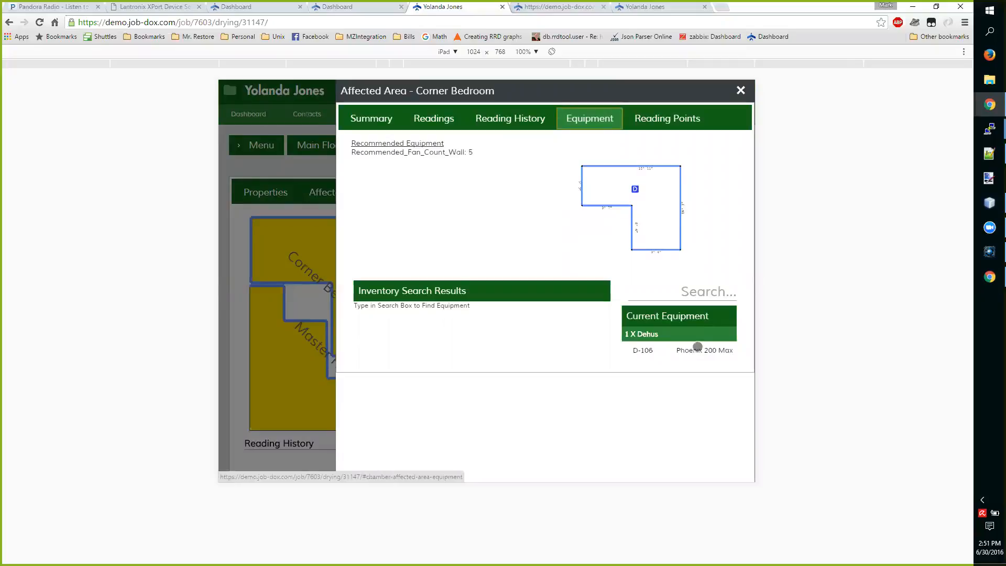
left_click(673, 292)
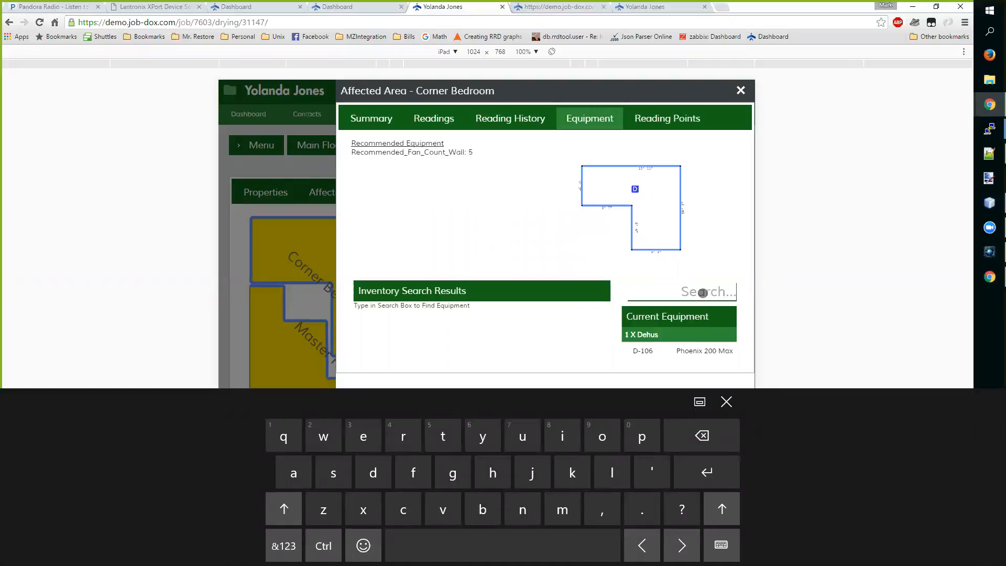
type("1")
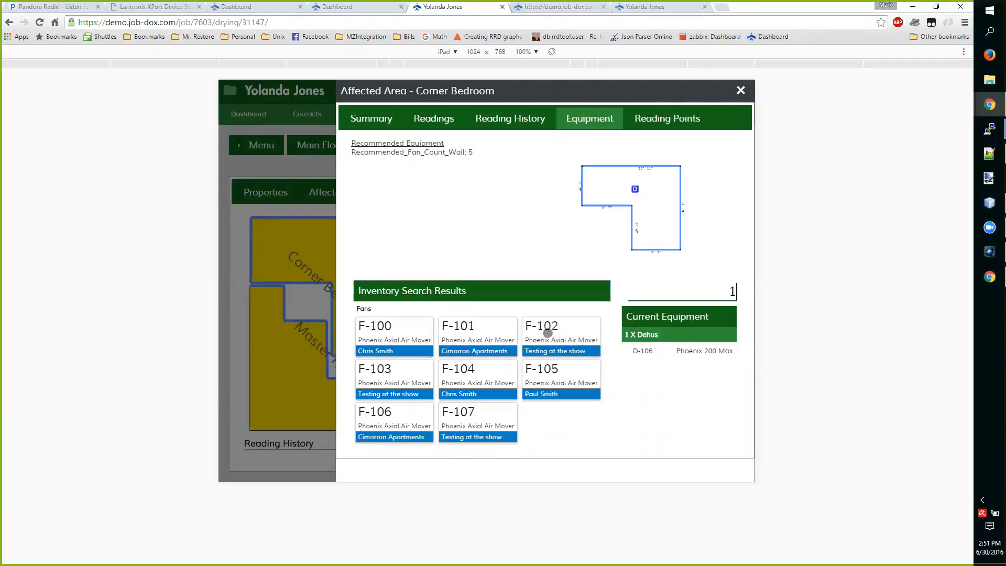
left_click_drag(548, 333, 674, 191)
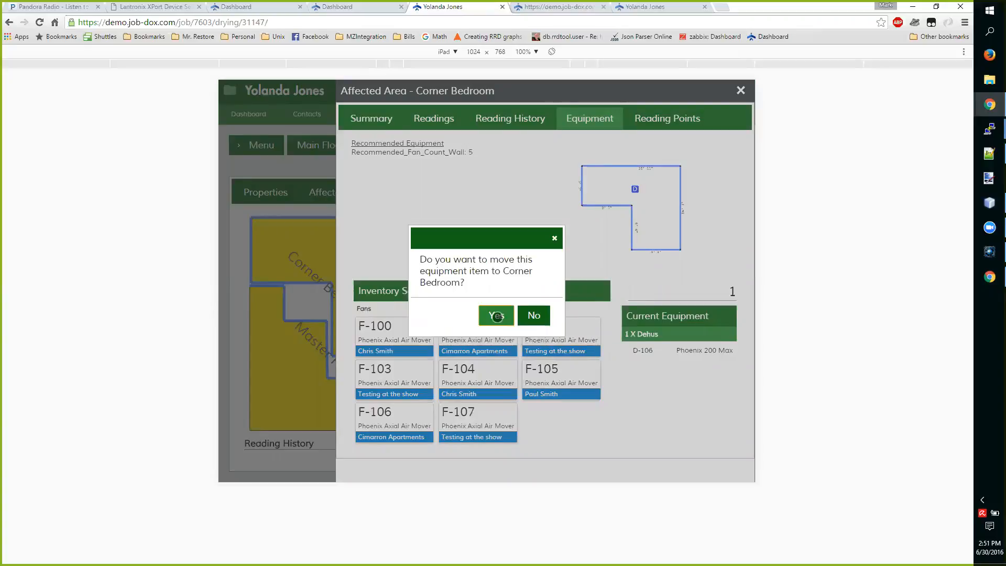
left_click(496, 315)
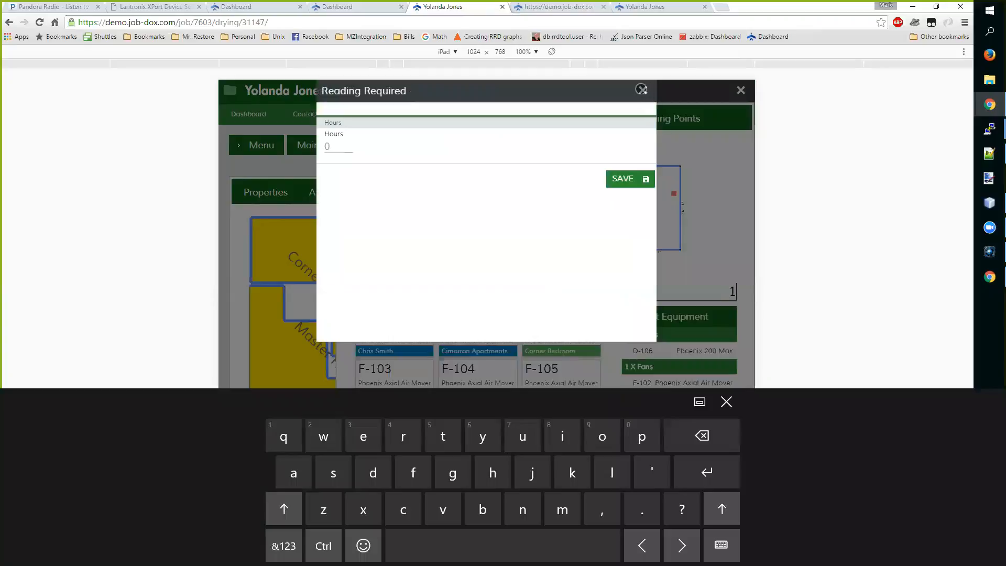
left_click(643, 91)
Move fan F-101 to the Corner Bedroom beside its top wall
left_click_drag(486, 333, 651, 173)
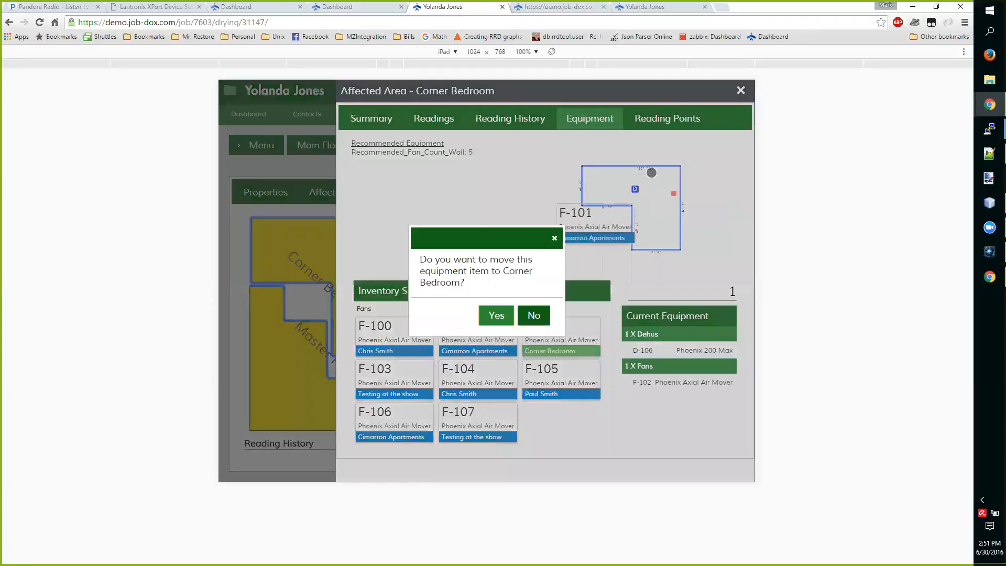
left_click(506, 317)
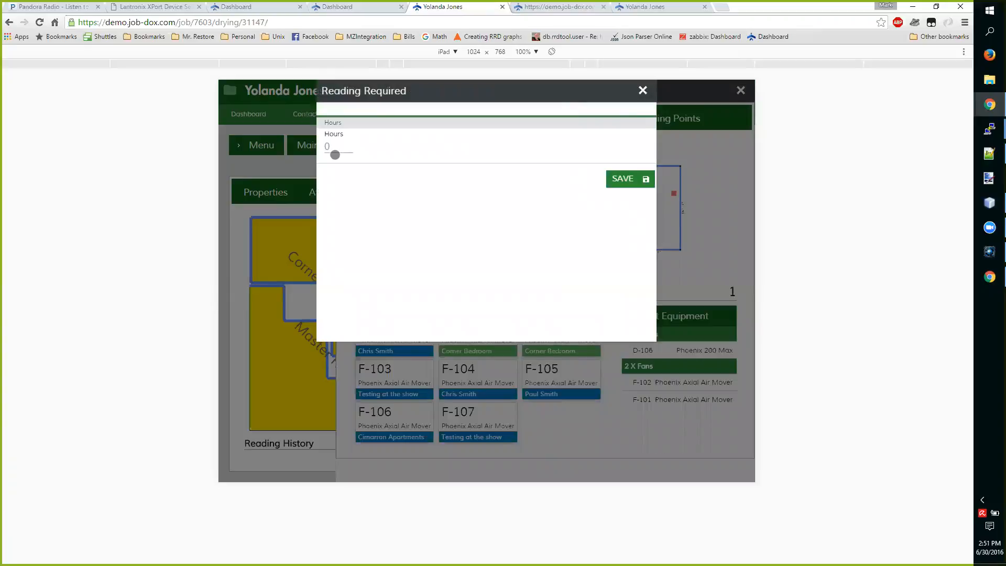
Check the Phoenix Axial Air Mover items in the Equipment Manager, return to the job, and skip the pending hours reading
left_click(539, 8)
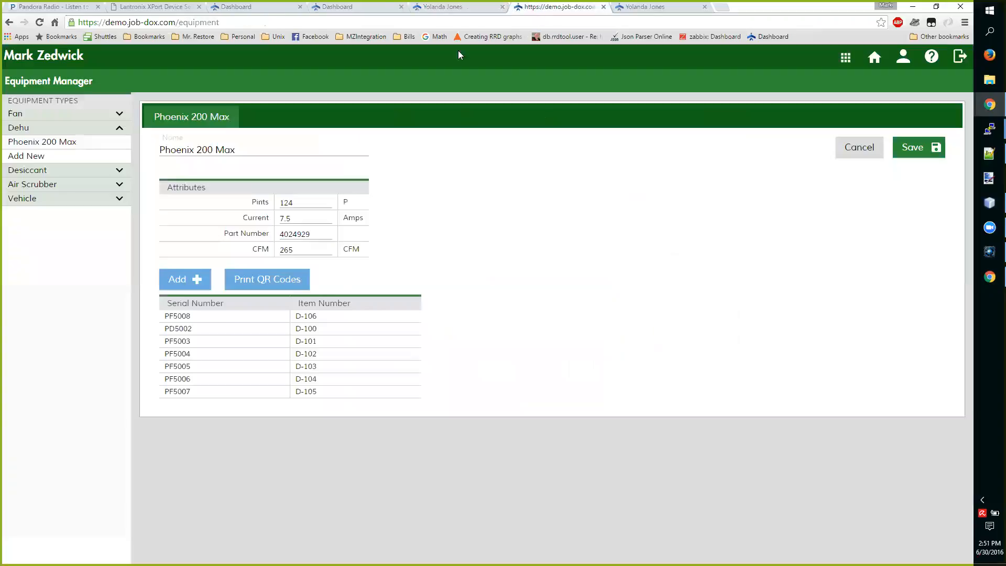
left_click(39, 116)
left_click(39, 128)
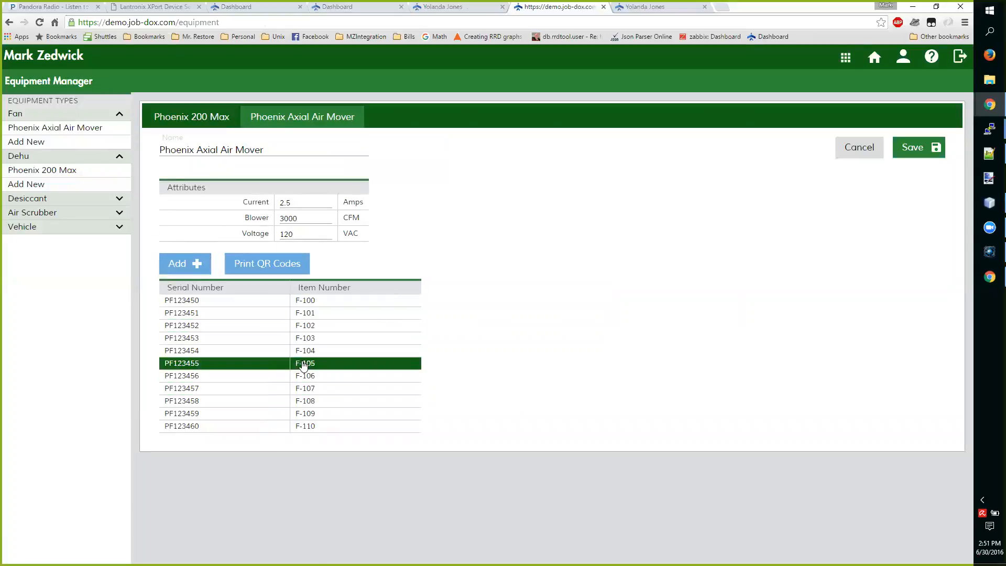
left_click(472, 10)
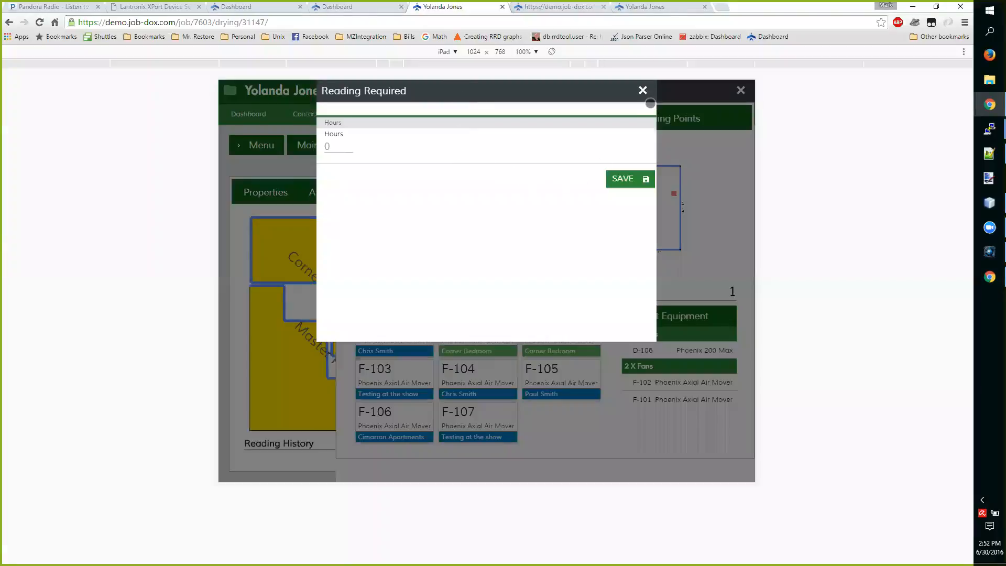
left_click(641, 90)
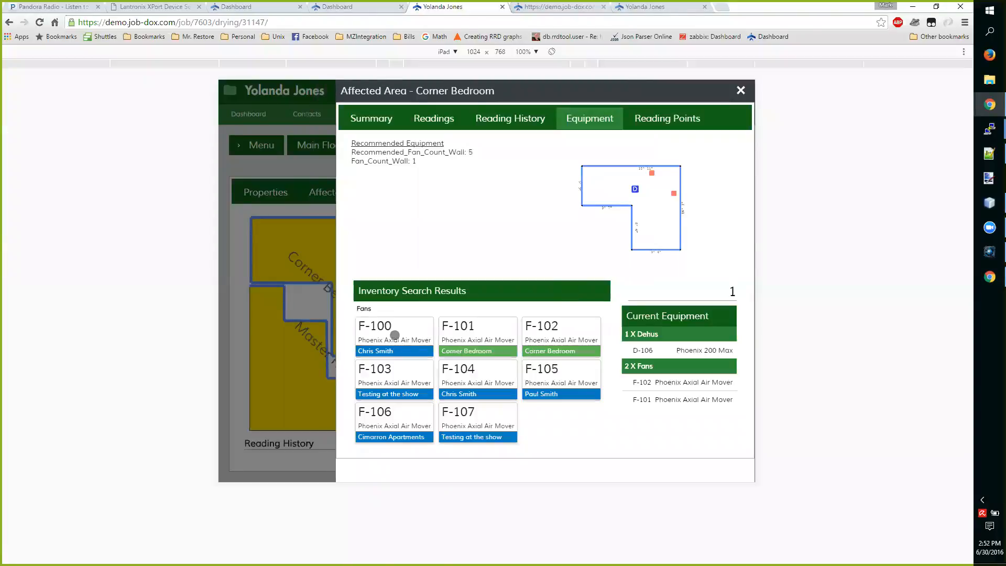
Move fan F-103 to the Corner Bedroom beside its left wall and skip its hours reading
left_click_drag(399, 370, 593, 178)
left_click(501, 317)
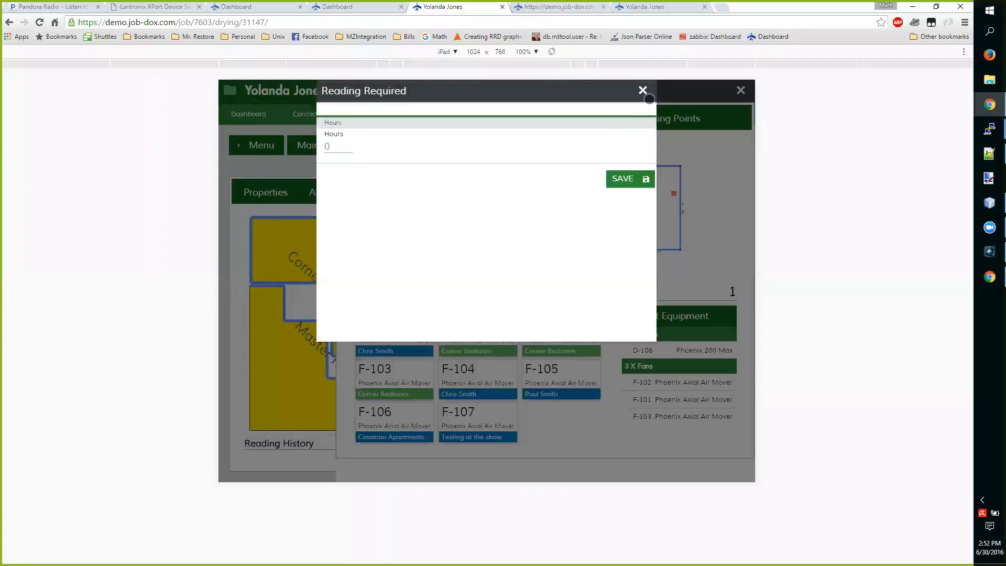
left_click(642, 92)
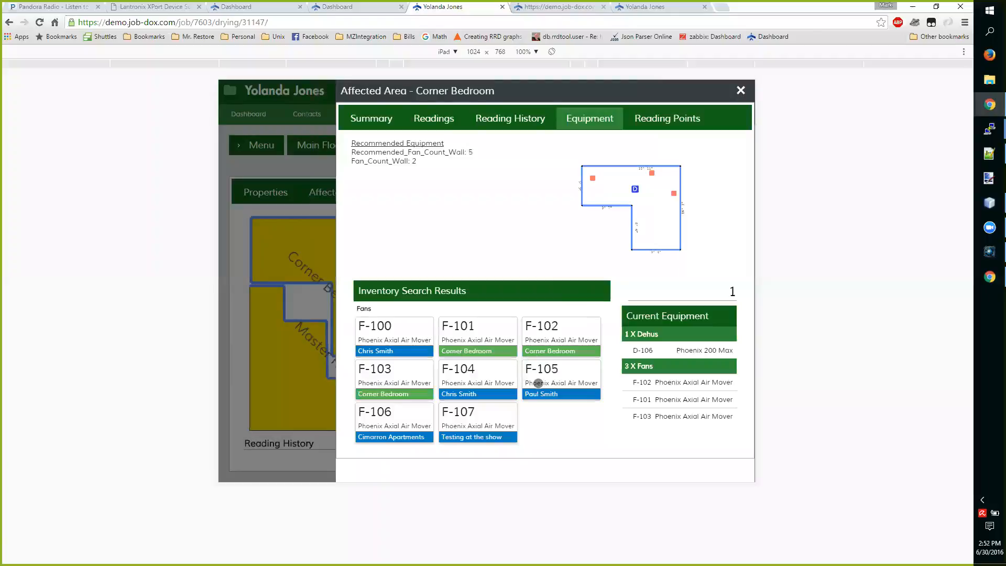
Move fan F-107 near the Corner Bedroom's bottom wall and F-106 near its inner corner, skipping both hours readings
left_click_drag(480, 419, 643, 245)
left_click(484, 322)
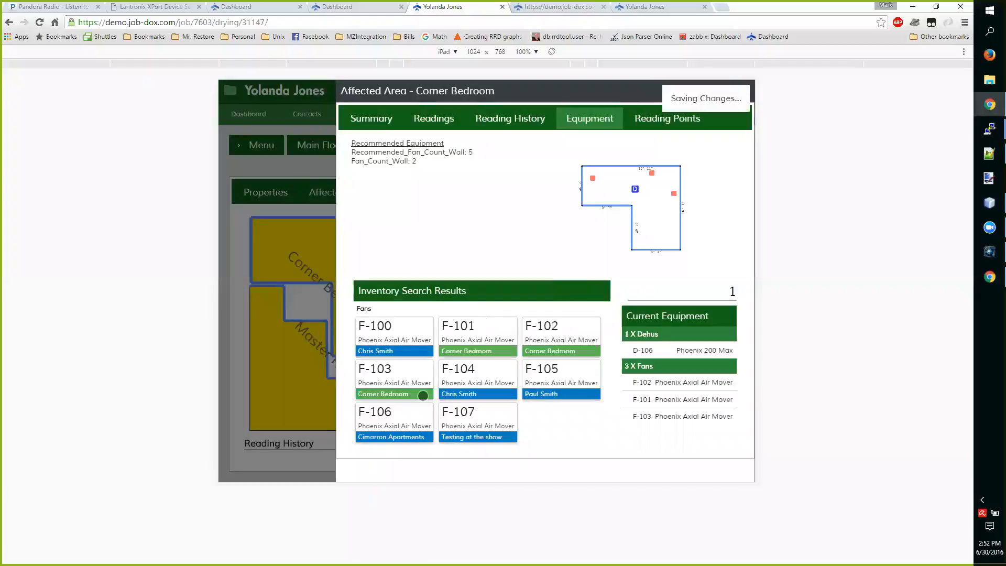
left_click_drag(406, 420, 640, 199)
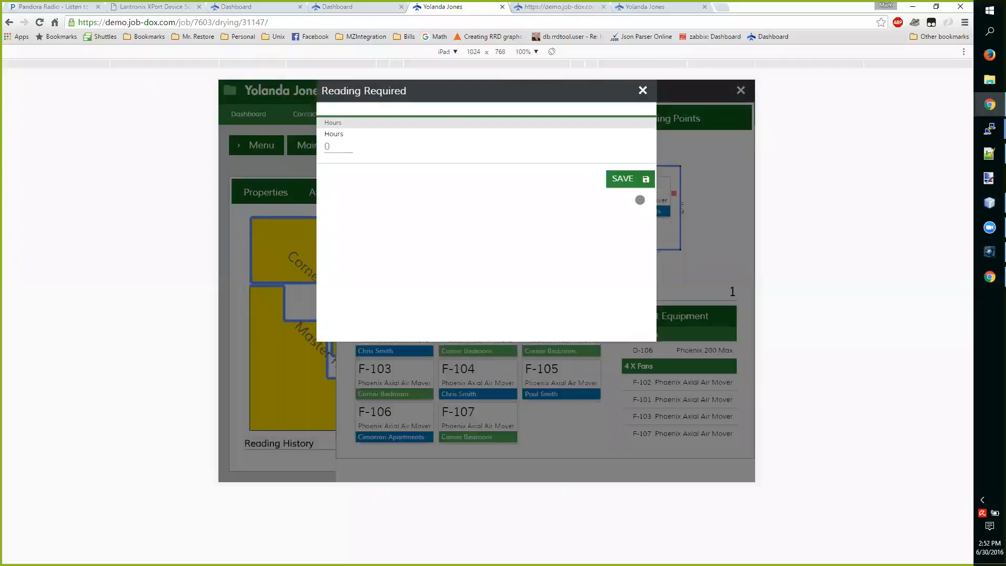
left_click(498, 316)
left_click(643, 91)
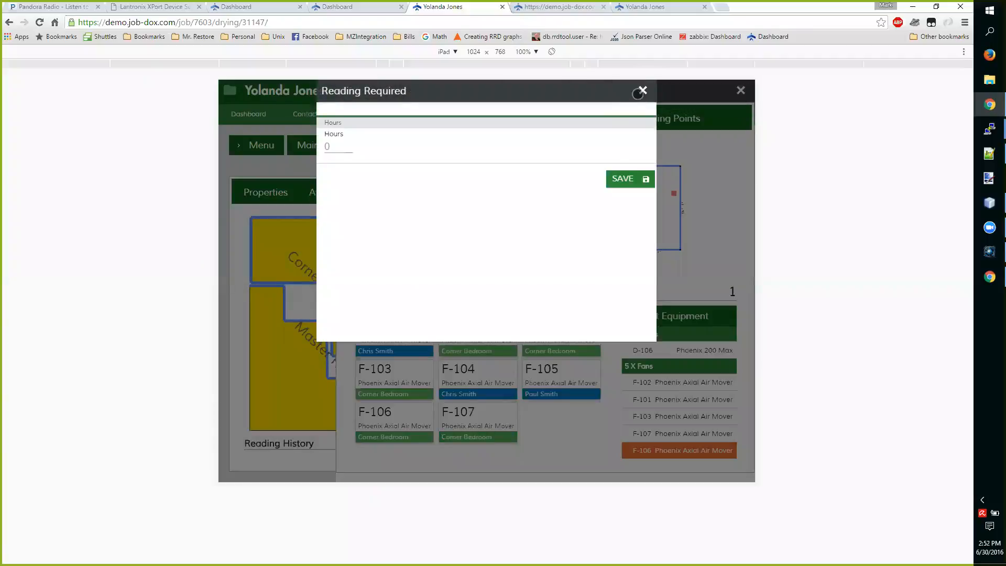
left_click(641, 91)
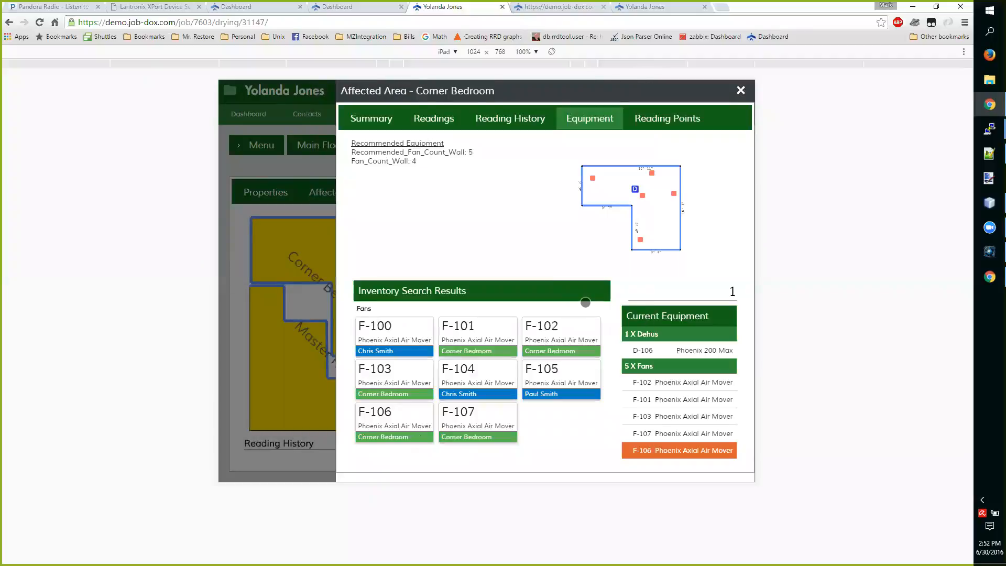
Set fan F-106, near the room's inner corner, as a Wall Fan in its equipment settings
left_click(642, 195)
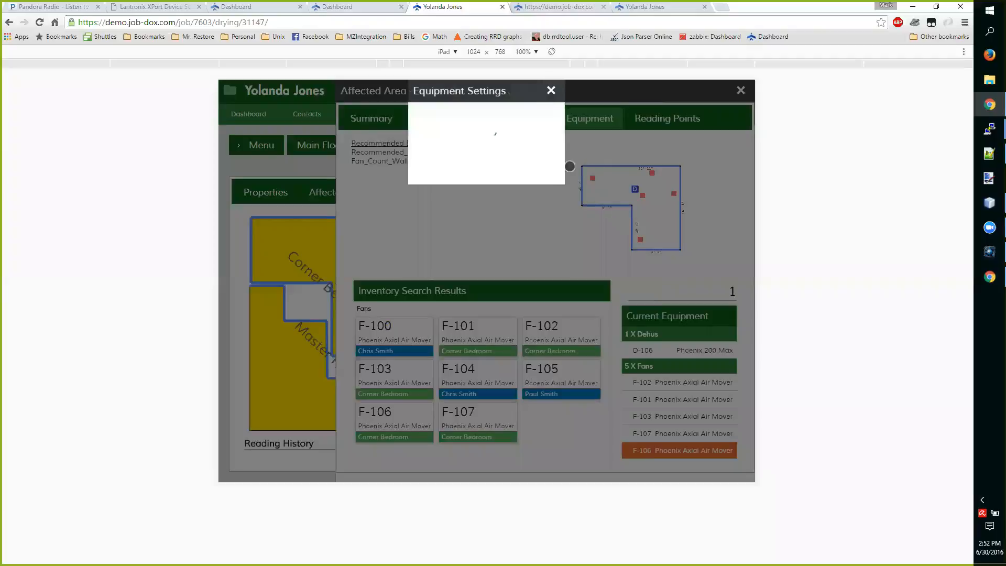
left_click(487, 135)
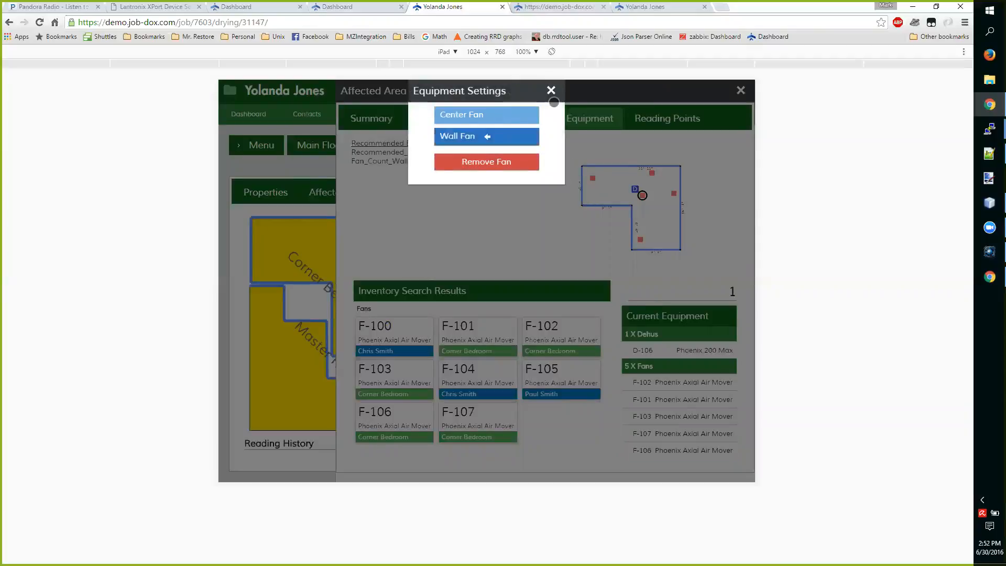
left_click(551, 90)
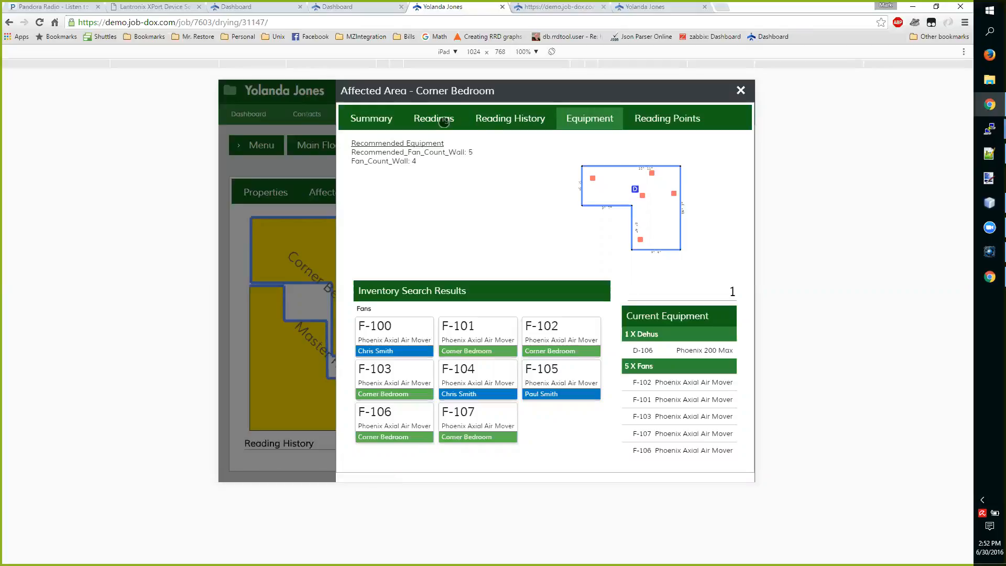
Enter the Corner Bedroom's fan hours readings: 370 for F-102 and 128 for F-101
left_click(444, 121)
scroll(567, 262, "down", 3)
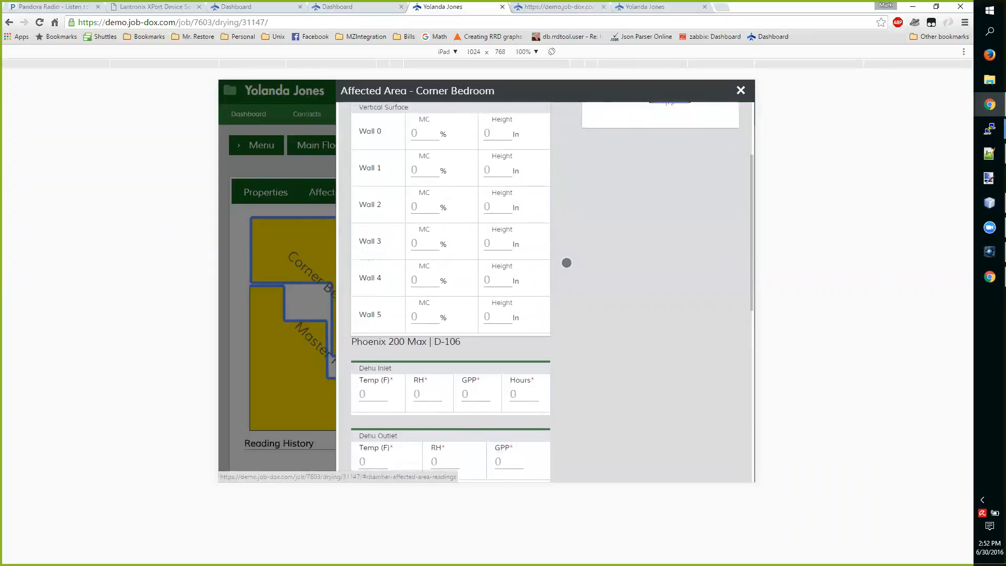
scroll(567, 262, "down", 5)
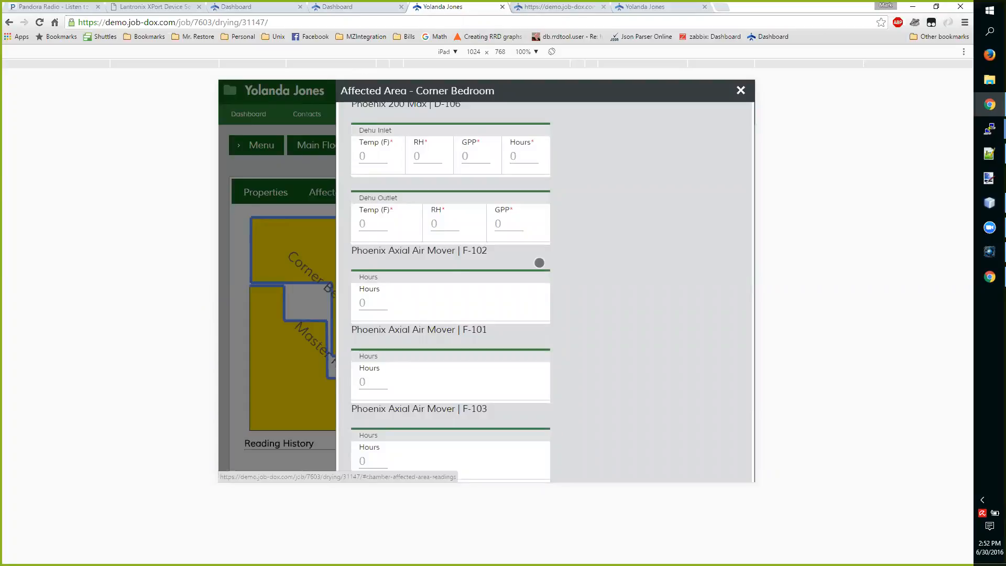
left_click(381, 300)
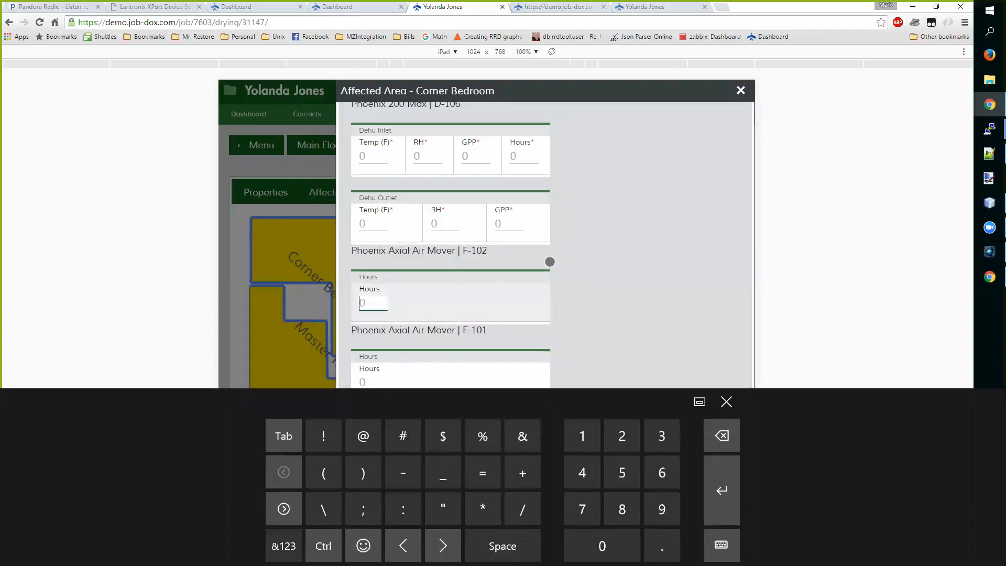
type("370")
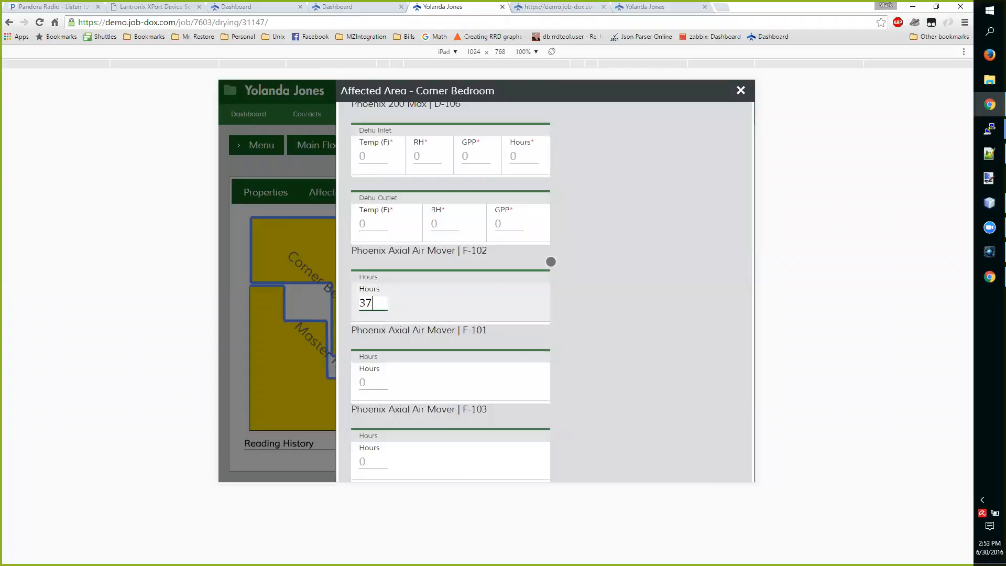
left_click(381, 386)
type("128")
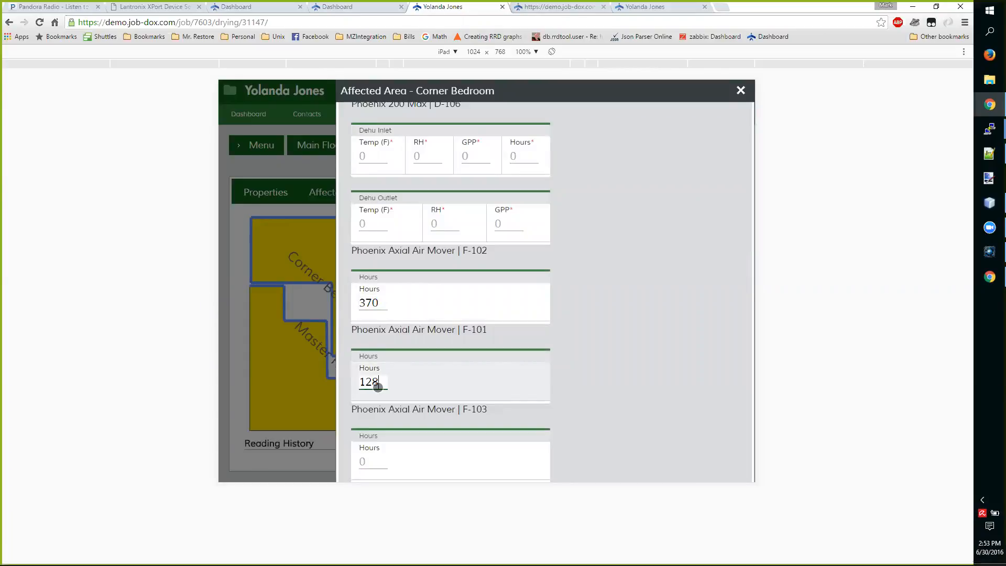
Enter hours readings of 527 for fan F-103, 134 for F-107 and 512 for F-106
scroll(375, 385, "down", 2)
left_click(371, 358)
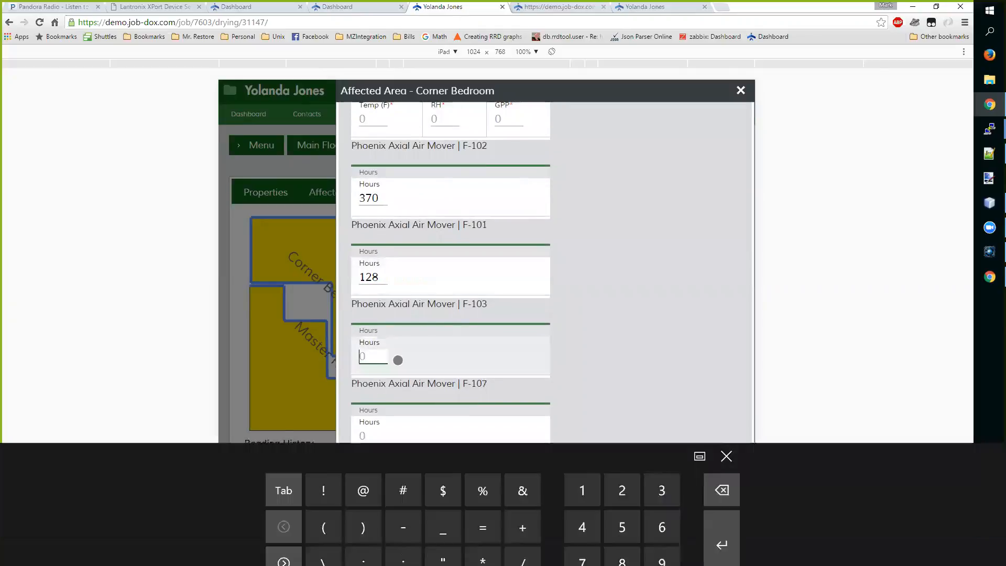
type("527")
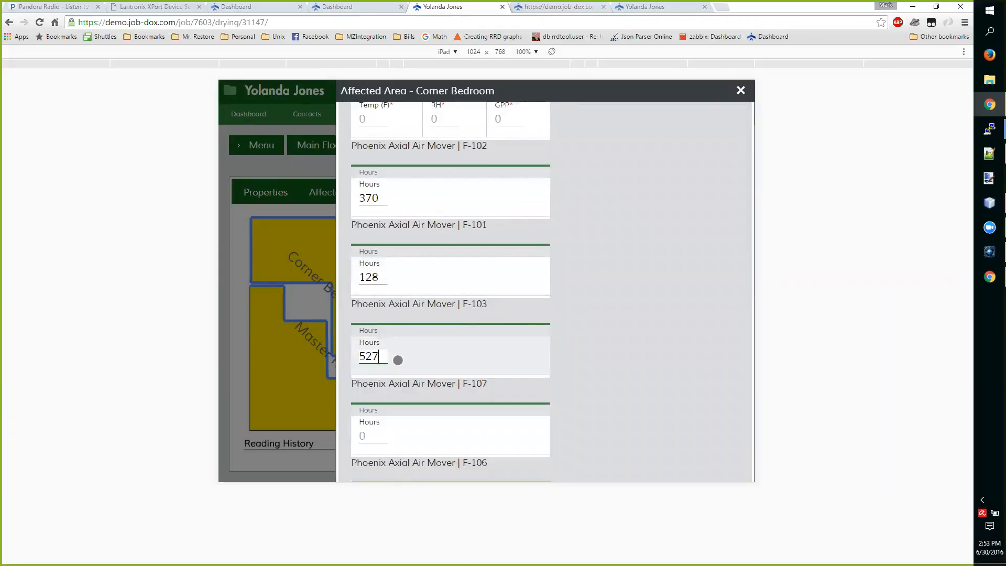
scroll(377, 365, "down", 2)
left_click(377, 364)
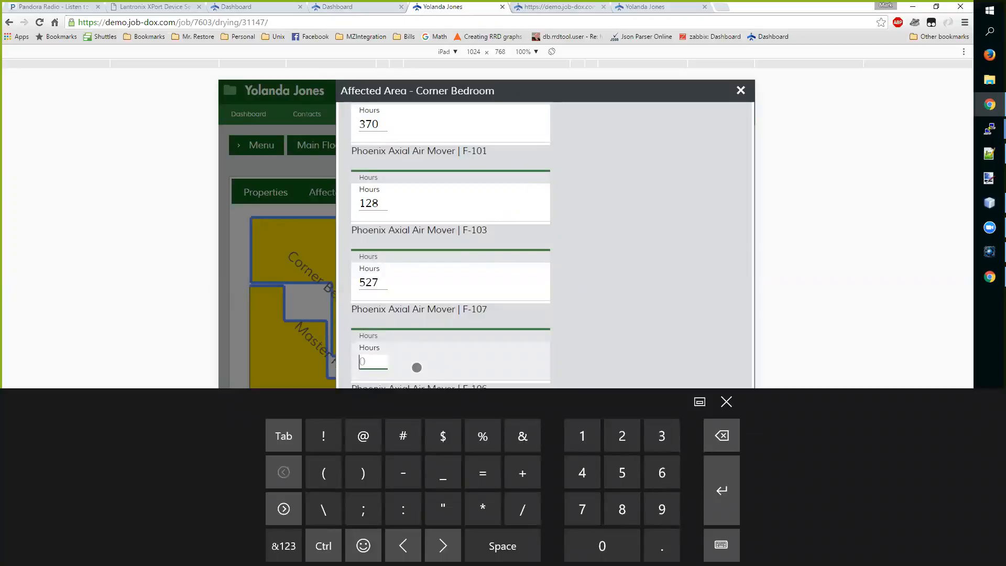
type("134")
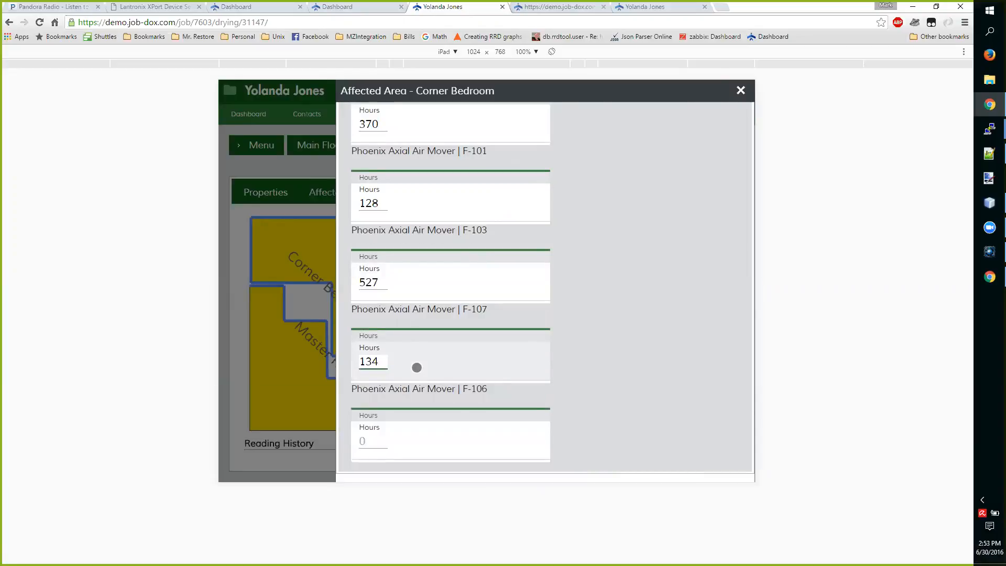
left_click(375, 440)
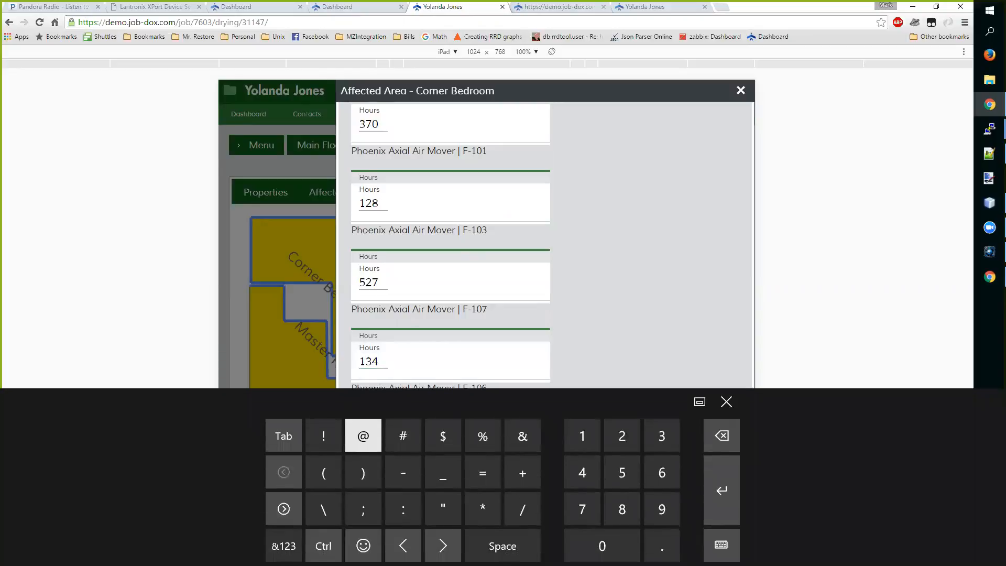
type("512")
Save the Corner Bedroom's fan hours readings and review the saved entries
scroll(661, 379, "up", 10)
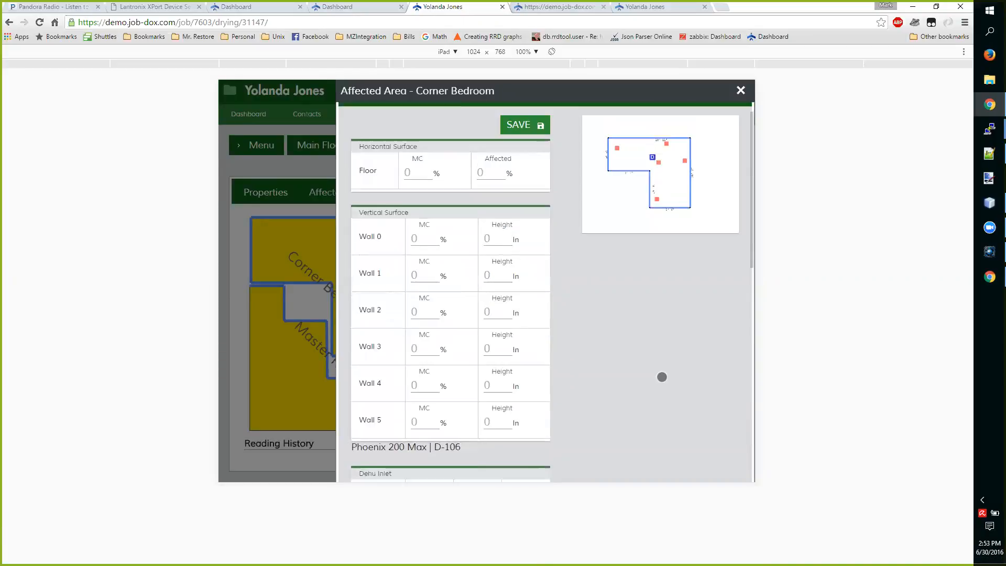
scroll(662, 376, "down", 3)
scroll(662, 377, "up", 4)
left_click(539, 152)
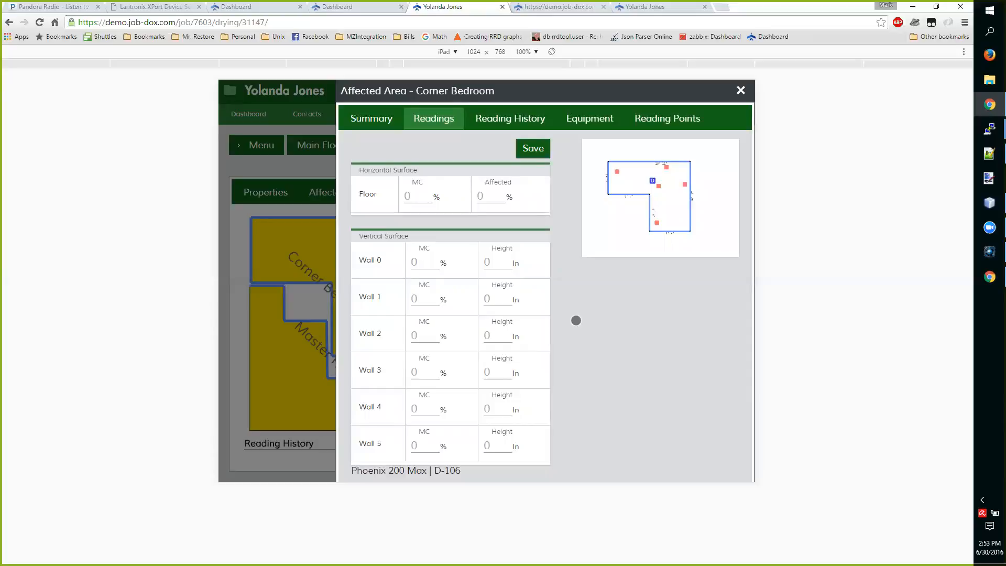
scroll(576, 321, "down", 5)
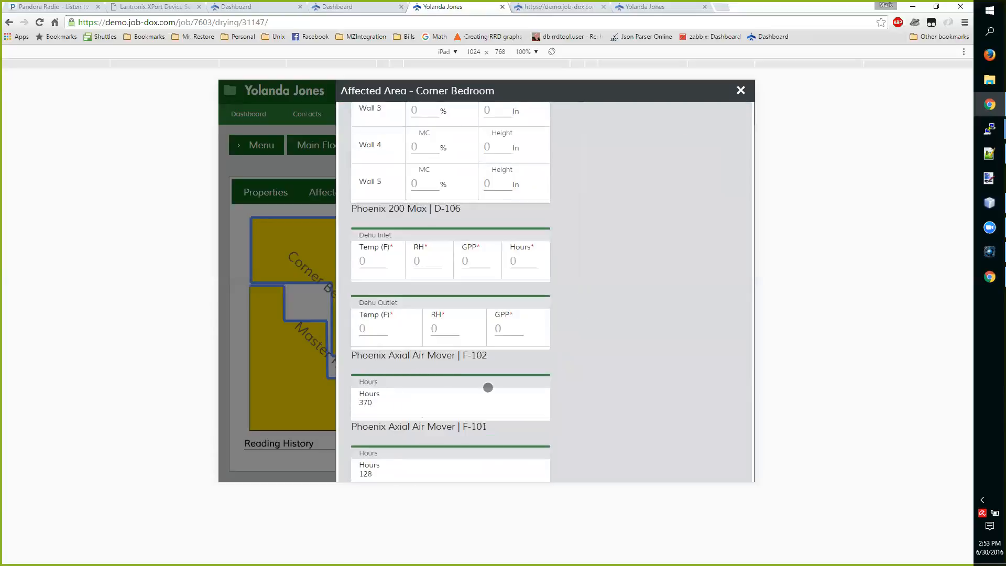
scroll(587, 348, "up", 5)
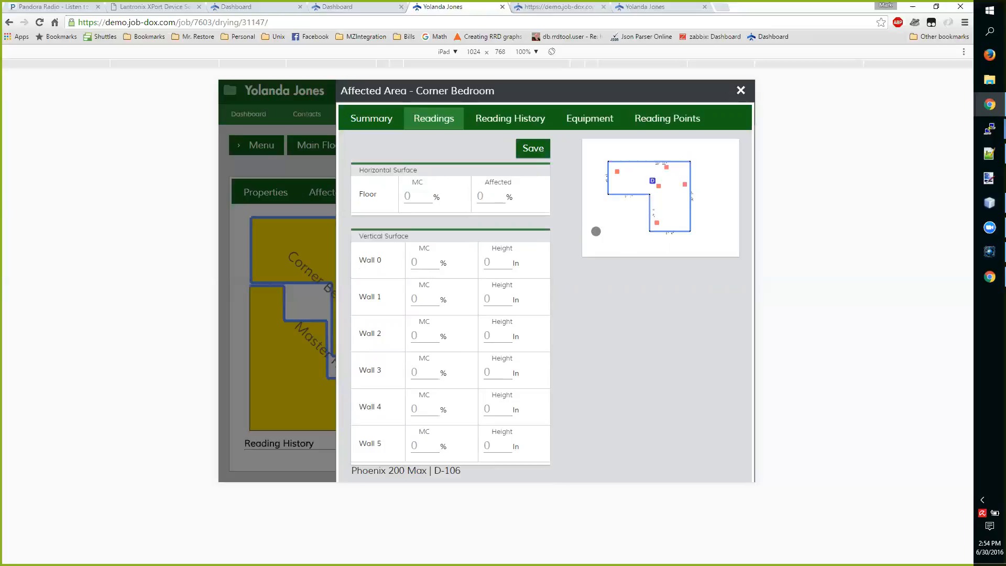
Check which wall of the room sketch each reading from Wall 0 to Wall 5 refers to, and review the reading points and equipment
left_click(422, 263)
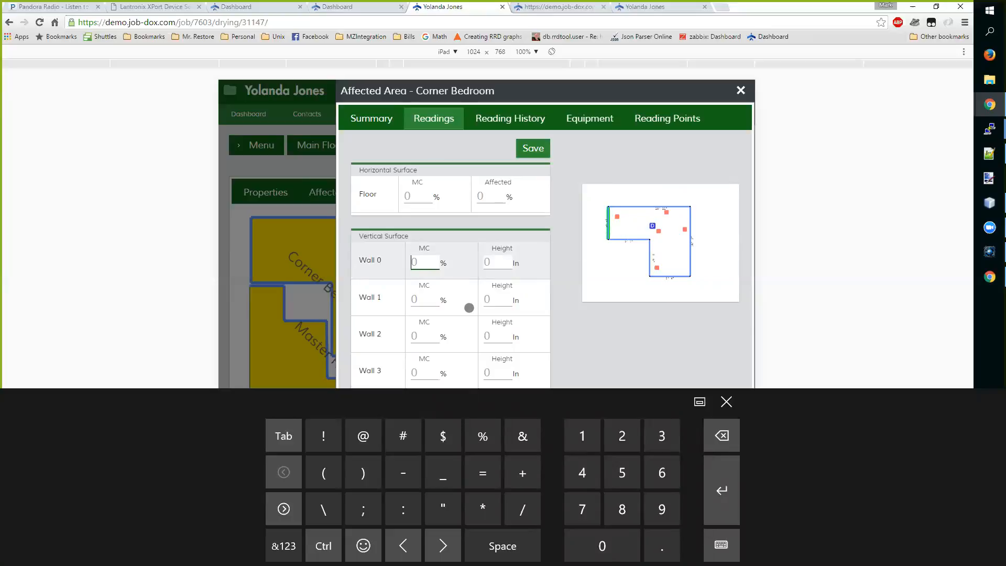
left_click(426, 300)
left_click(421, 338)
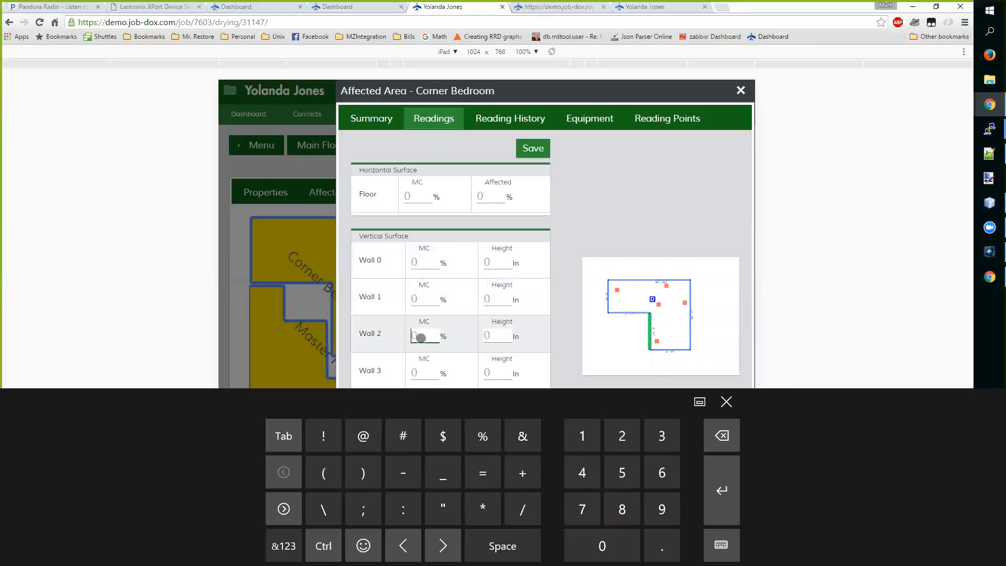
left_click(426, 372)
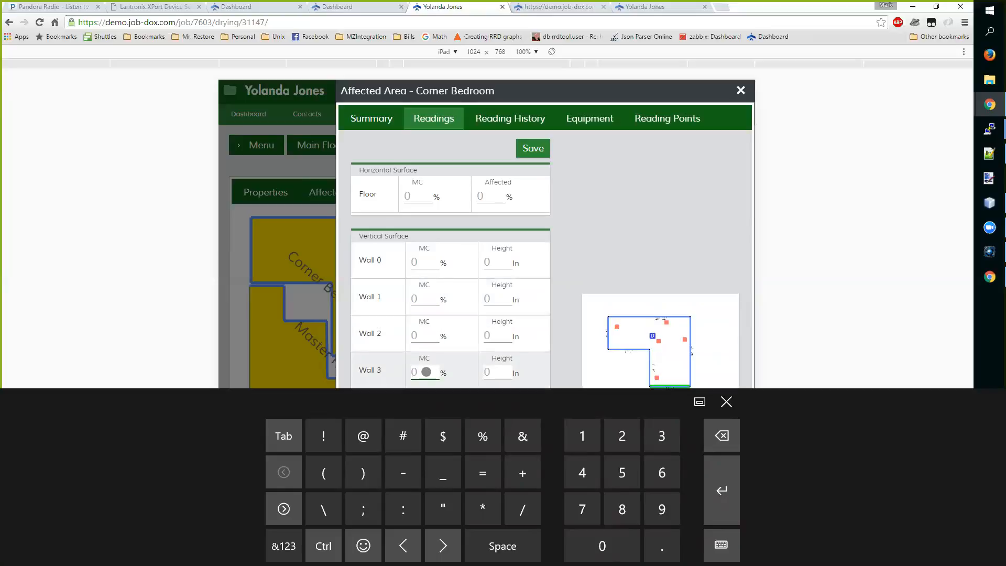
left_click(425, 353)
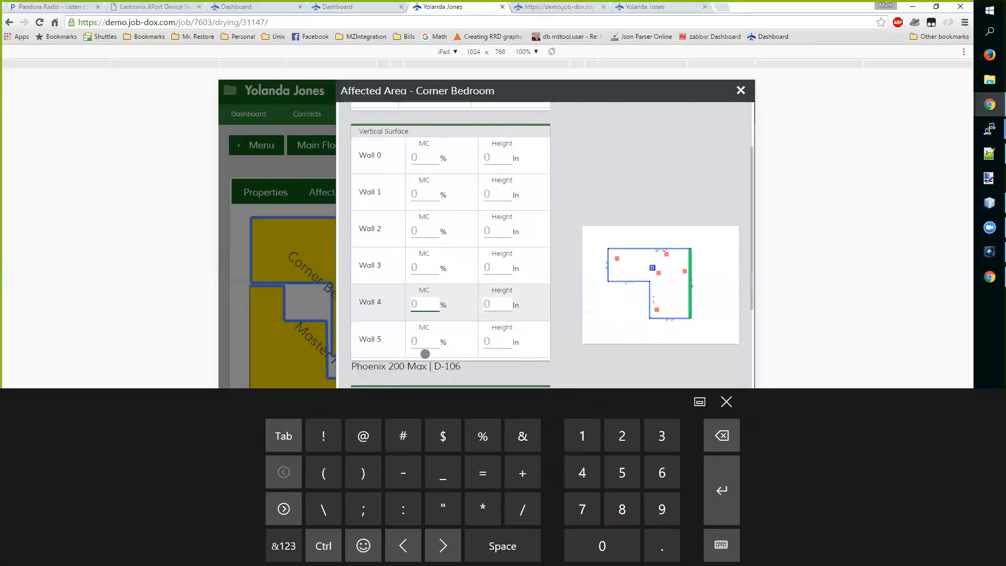
left_click(426, 340)
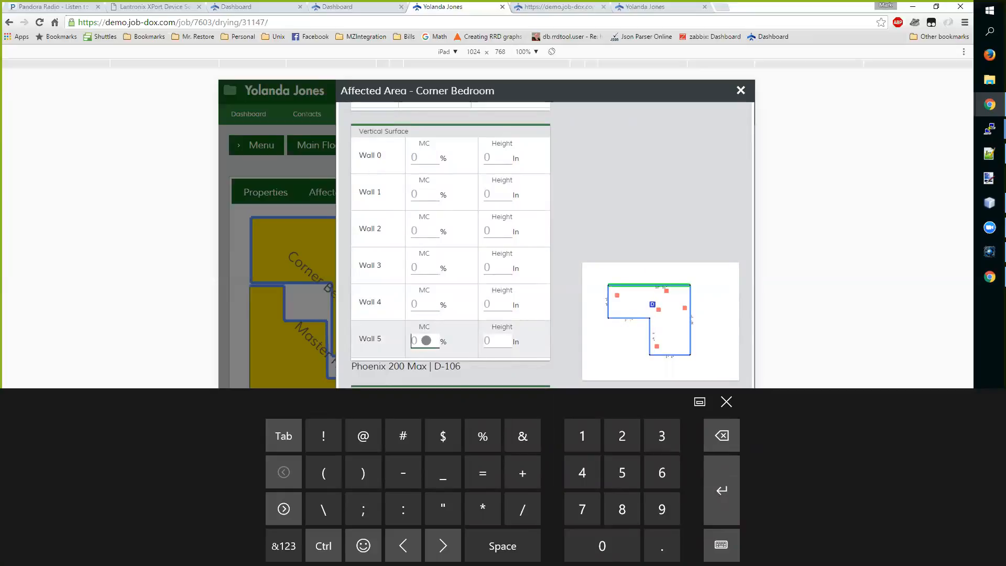
scroll(426, 340, "up", 2)
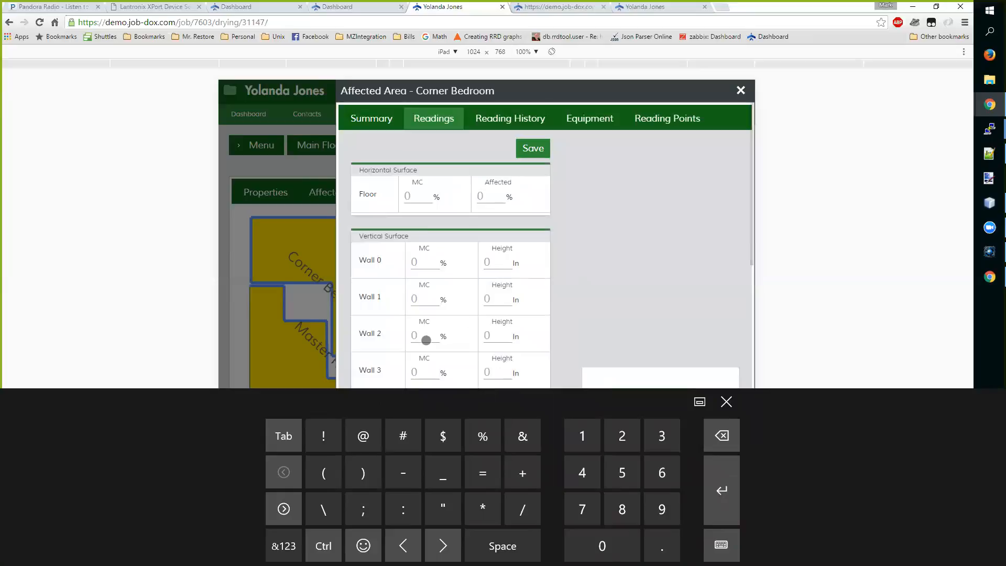
left_click(666, 123)
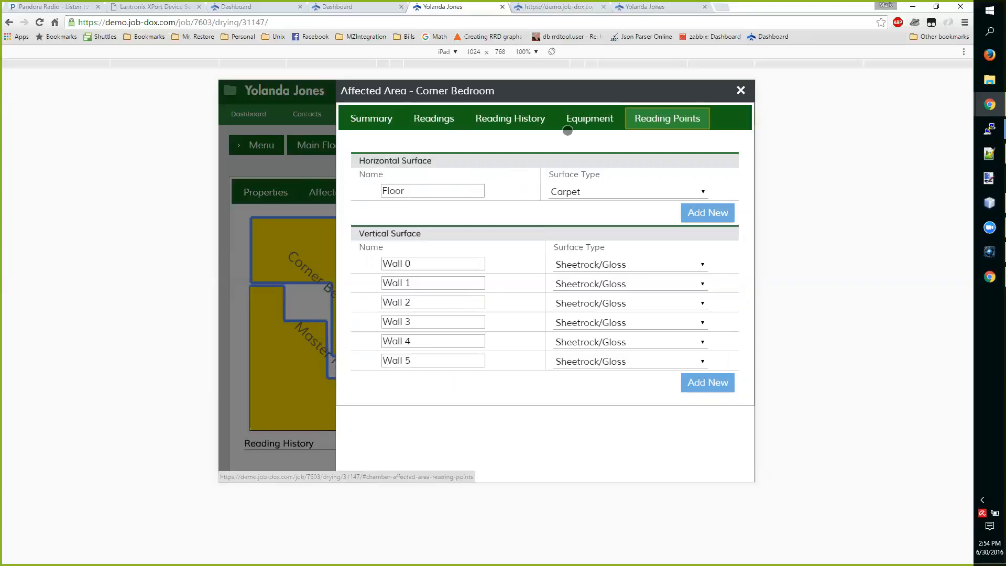
left_click(579, 118)
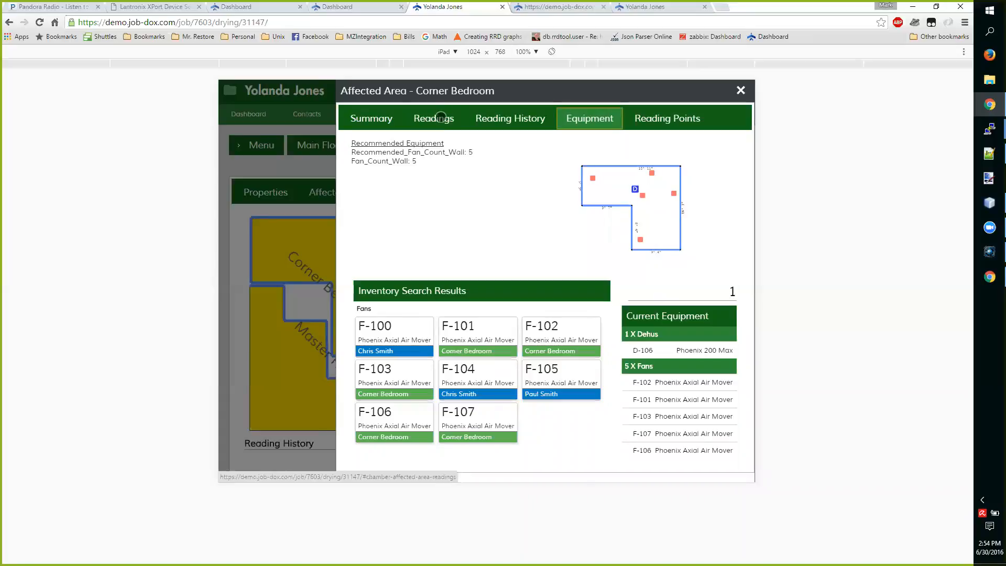
Enter the Dehu Inlet readings for D-106 in the Corner Bedroom: 78 °F, 35% RH and 135 hours
left_click(444, 116)
scroll(430, 220, "down", 6)
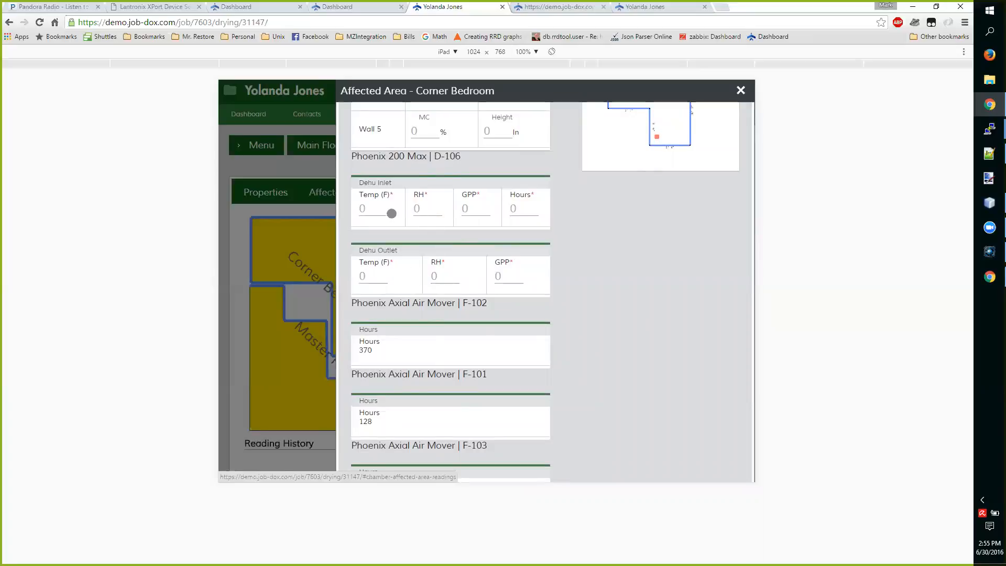
left_click(373, 208)
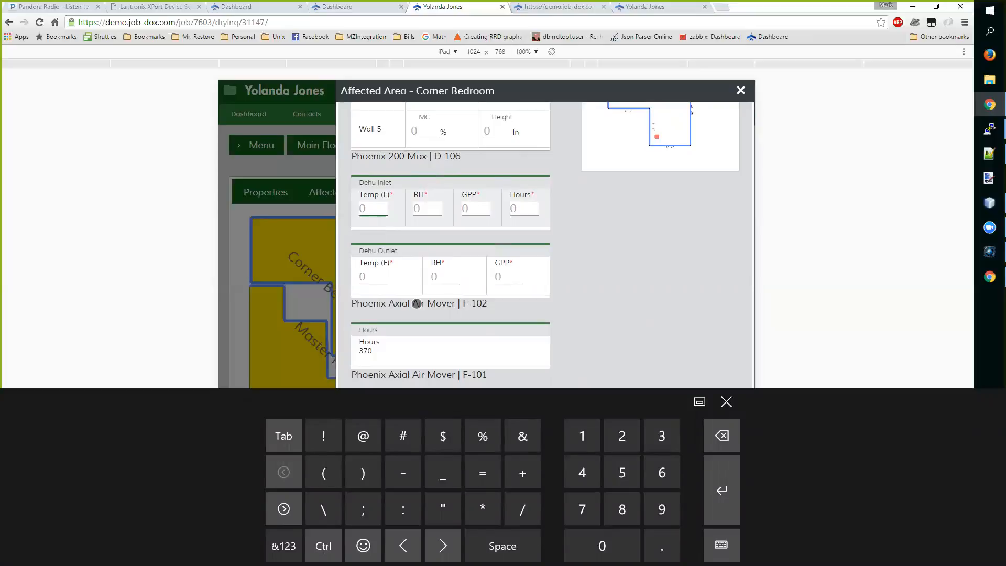
type("78")
key("Tab")
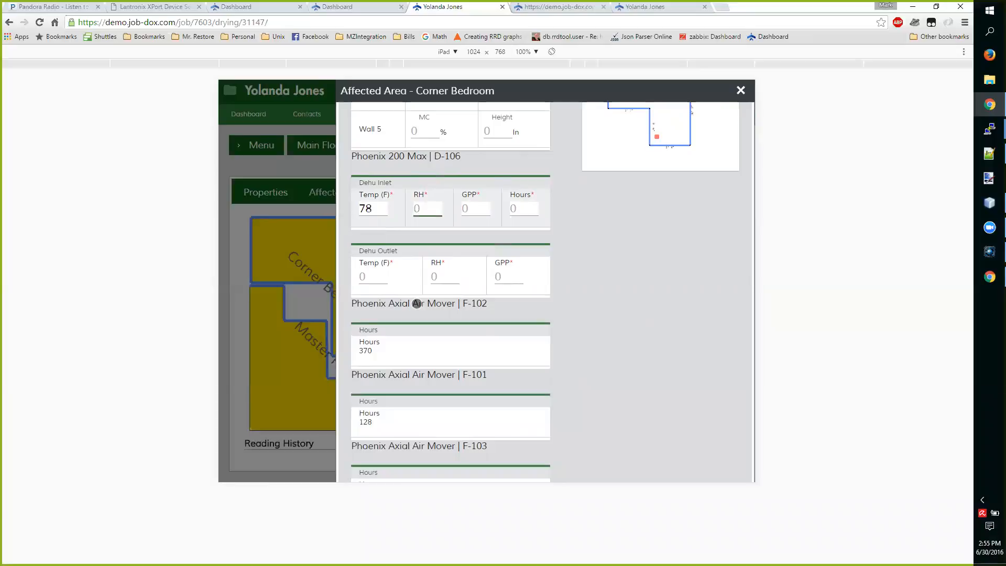
type("35")
key("Tab")
key("Tab")
key("shift+Tab")
key("Tab")
key("Tab")
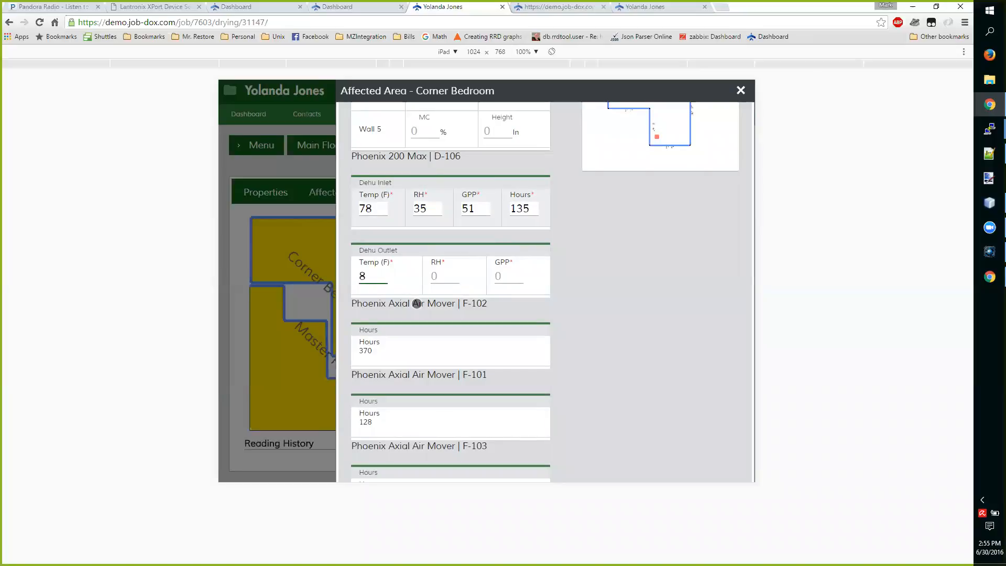
Enter the Dehu Outlet readings of 92 °F and 25% RH, save them and acknowledge the readings alarm
type("92")
key("Tab")
type("30")
key("BackSpace")
type("6")
key("BackSpace")
type("5")
scroll(577, 263, "up", 4)
scroll(577, 260, "up", 3)
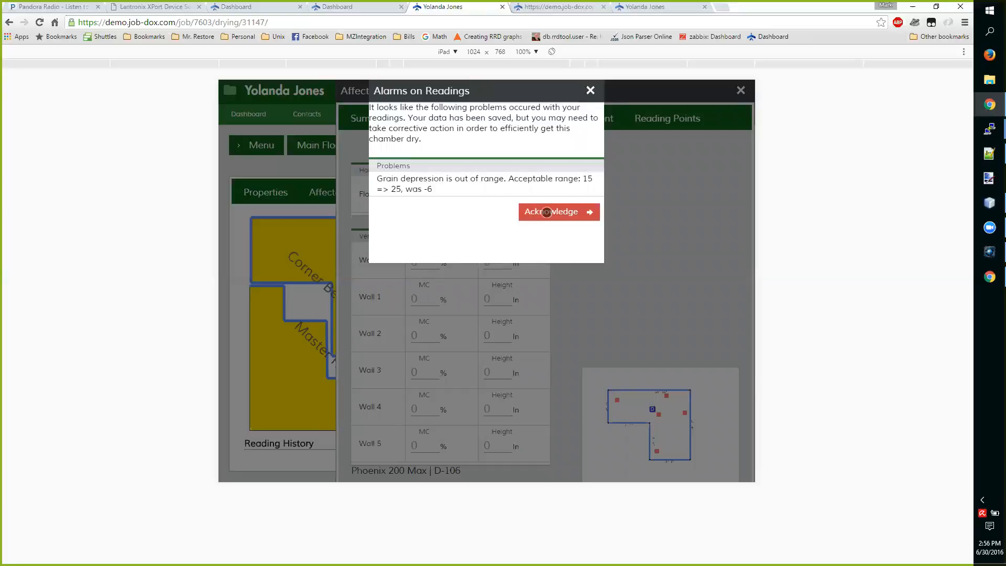
left_click(546, 213)
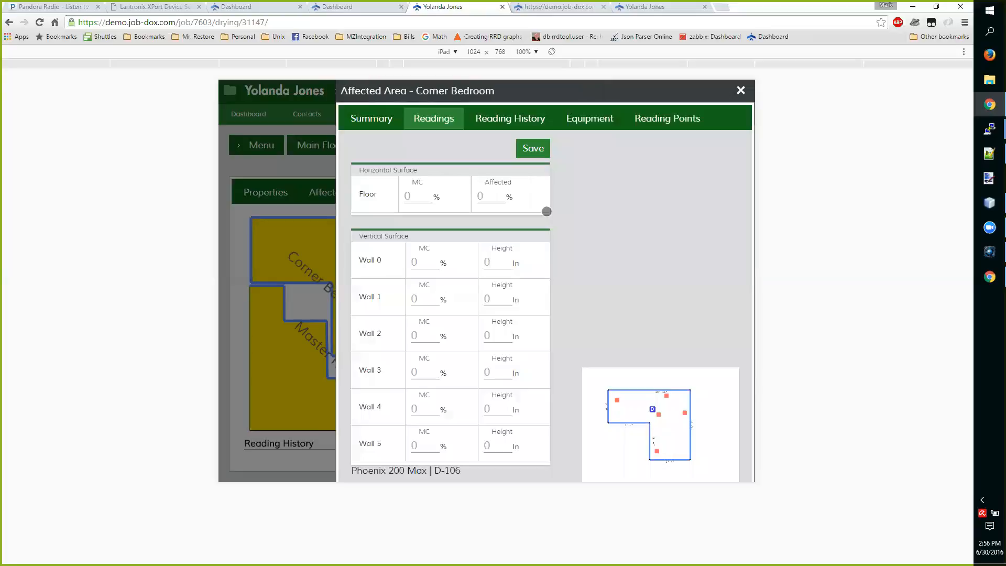
Correct the saved Dehu Outlet reading in the Corner Bedroom's reading history to 15% RH, and close the room's details
scroll(603, 258, "down", 5)
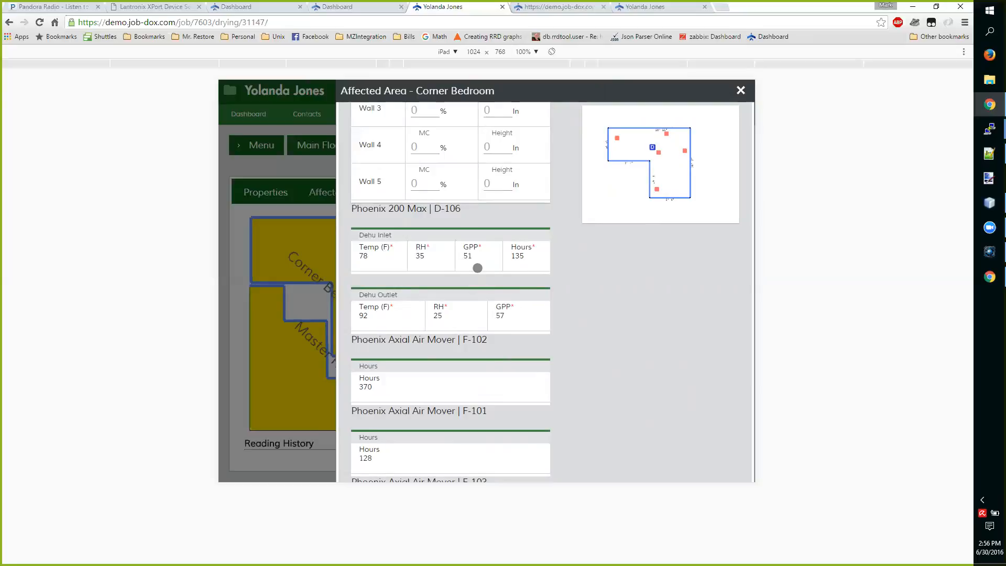
left_click(474, 311)
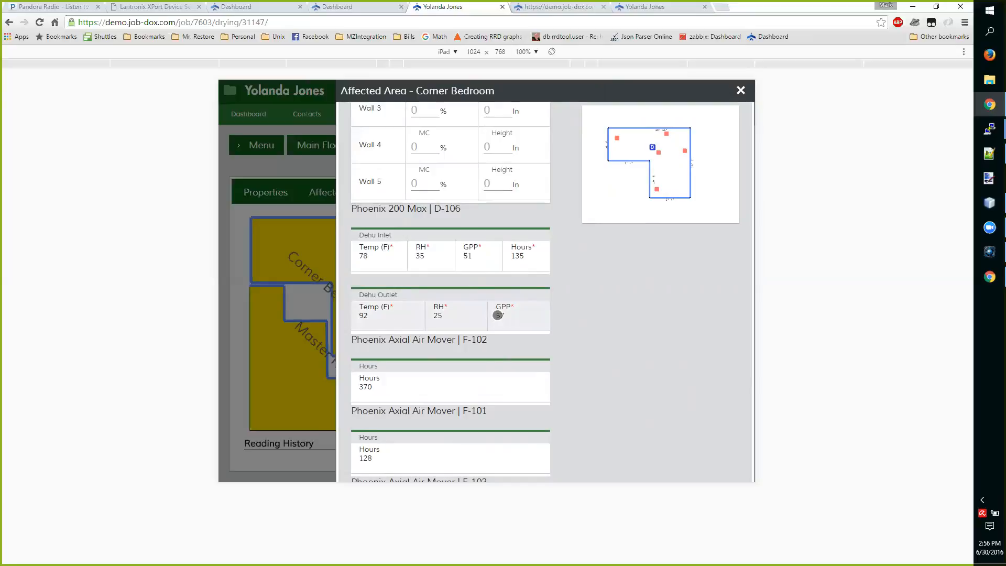
scroll(505, 317, "up", 5)
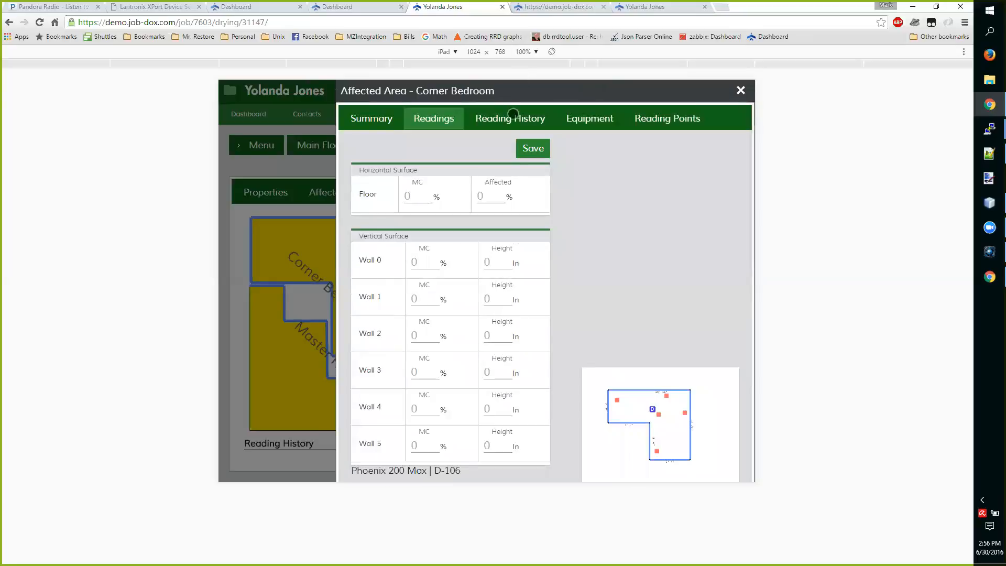
left_click(512, 118)
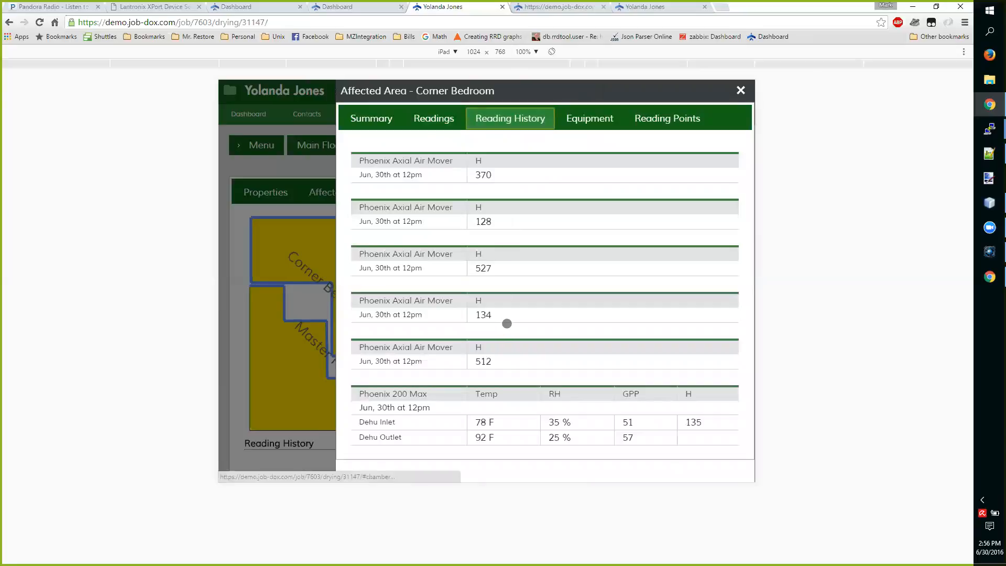
left_click(486, 437)
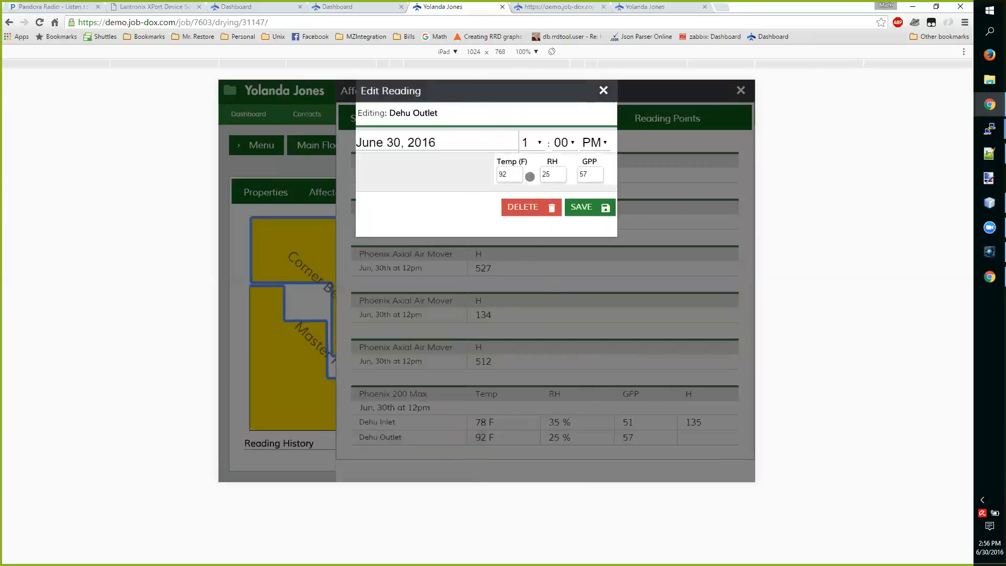
left_click(550, 174)
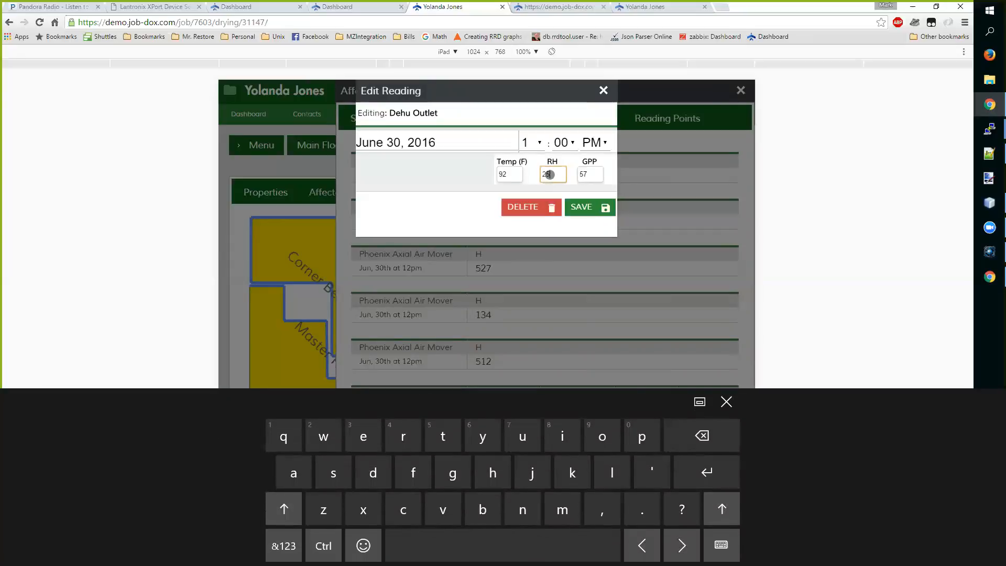
key("BackSpace")
key("BackSpace")
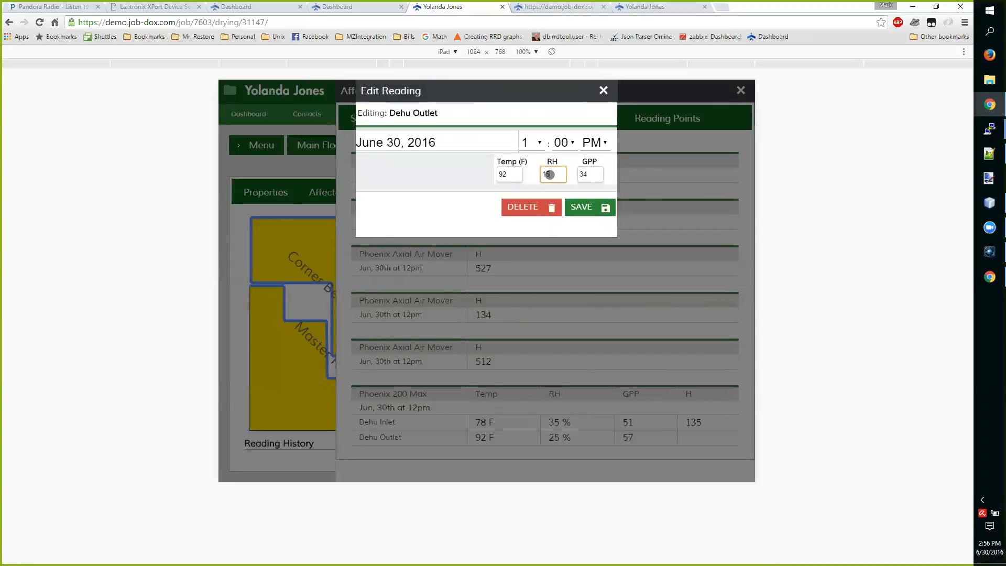
type("15")
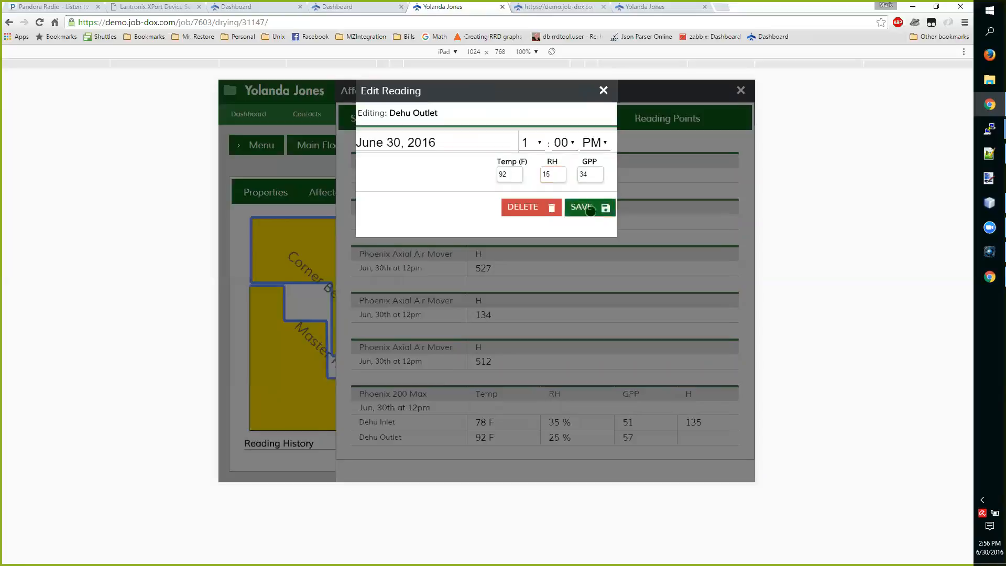
left_click(589, 208)
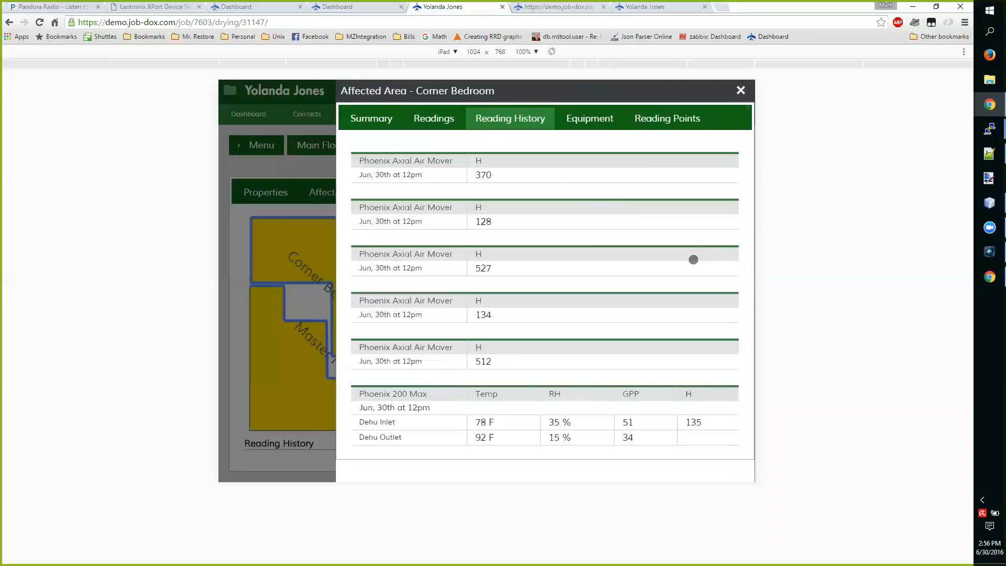
left_click(741, 90)
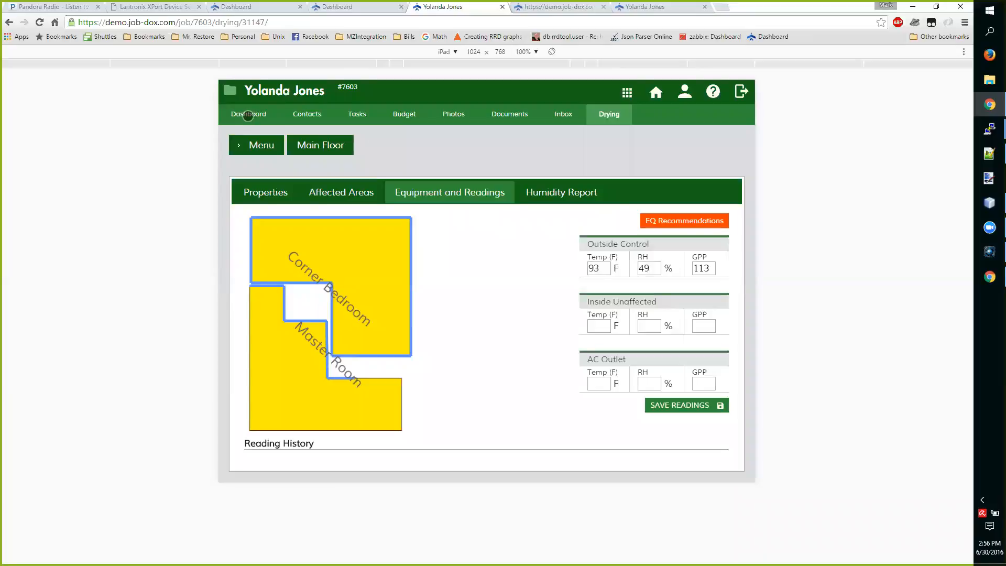
Check the job dashboard's alarm entries, and review the Main Floor's equipment recommendations and the calculations behind them
left_click(247, 115)
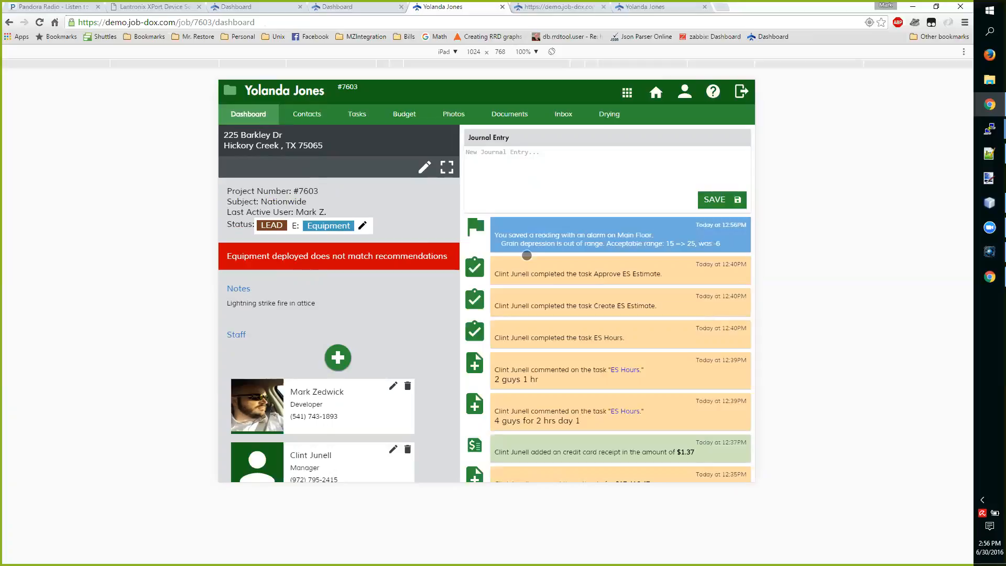
left_click(610, 115)
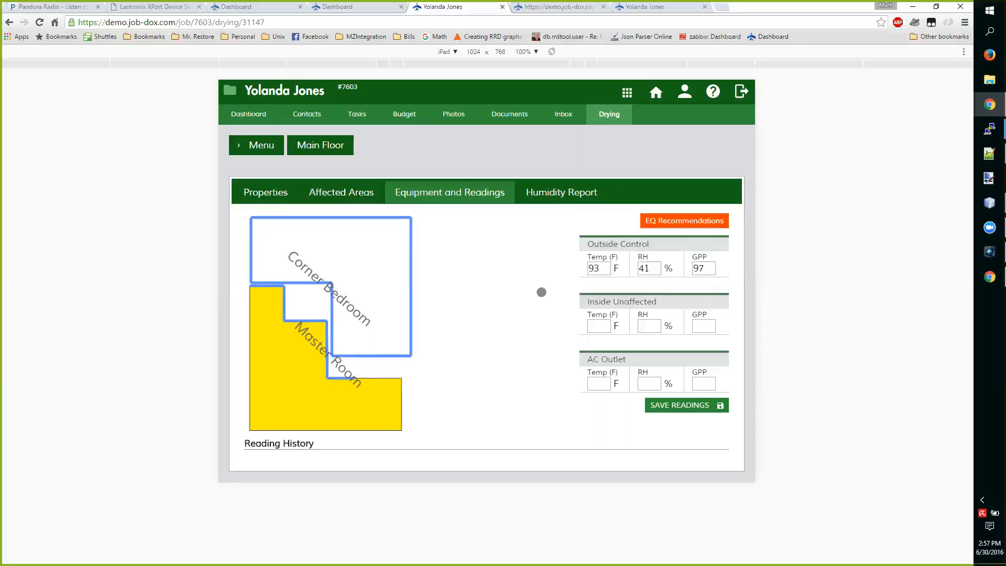
left_click(652, 224)
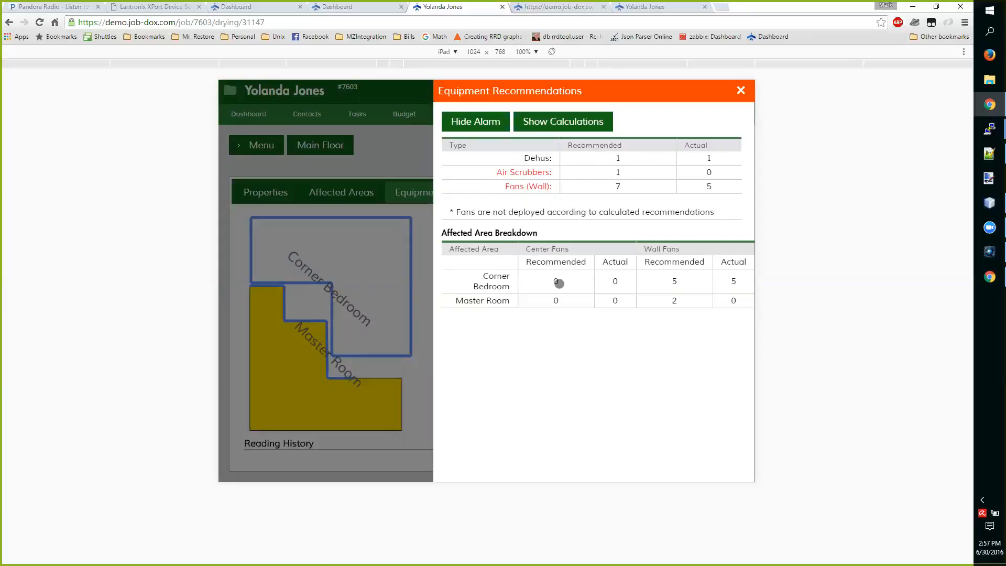
left_click(549, 122)
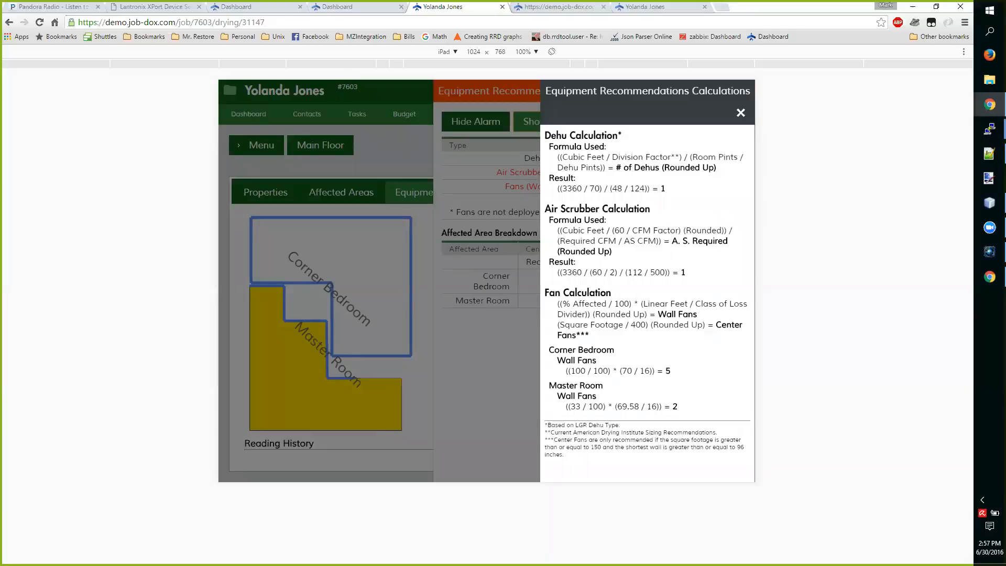
left_click(533, 158)
Hide the equipment mismatch alarm with the note "This is a fake job."
left_click(467, 120)
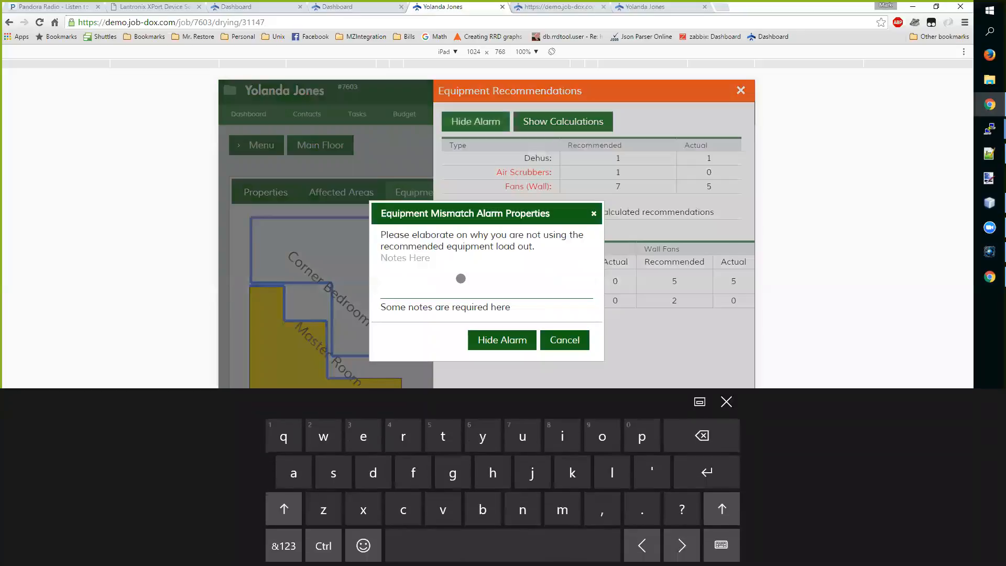
type("This is a fake job.")
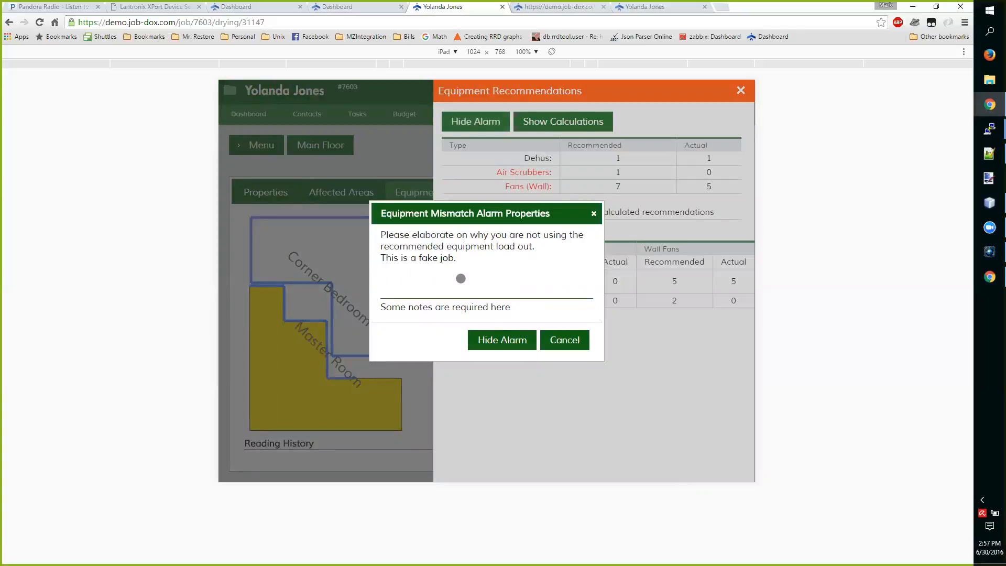
left_click(492, 338)
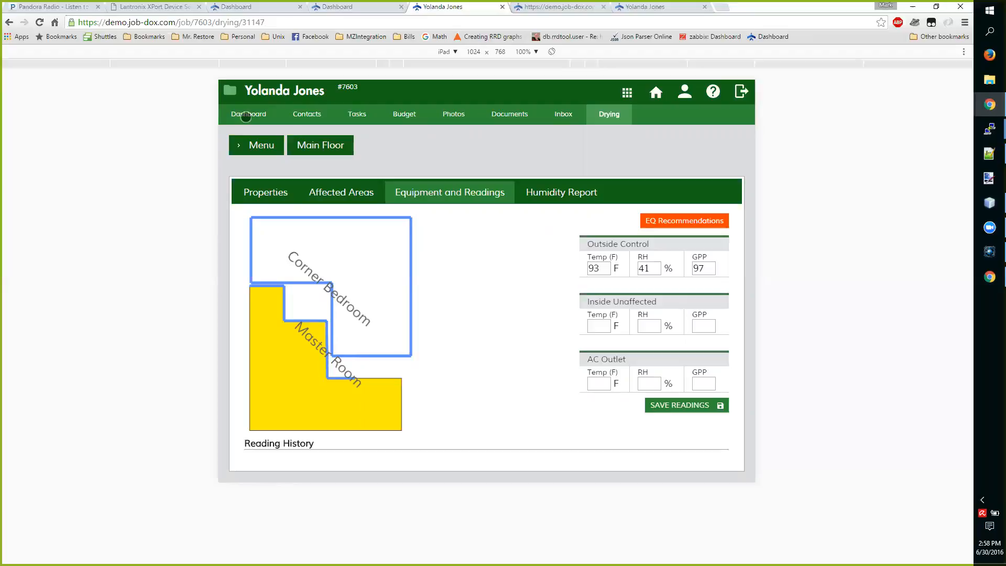
Check the job dashboard for the mismatch alarm and reopen the Main Floor drying chamber
left_click(245, 117)
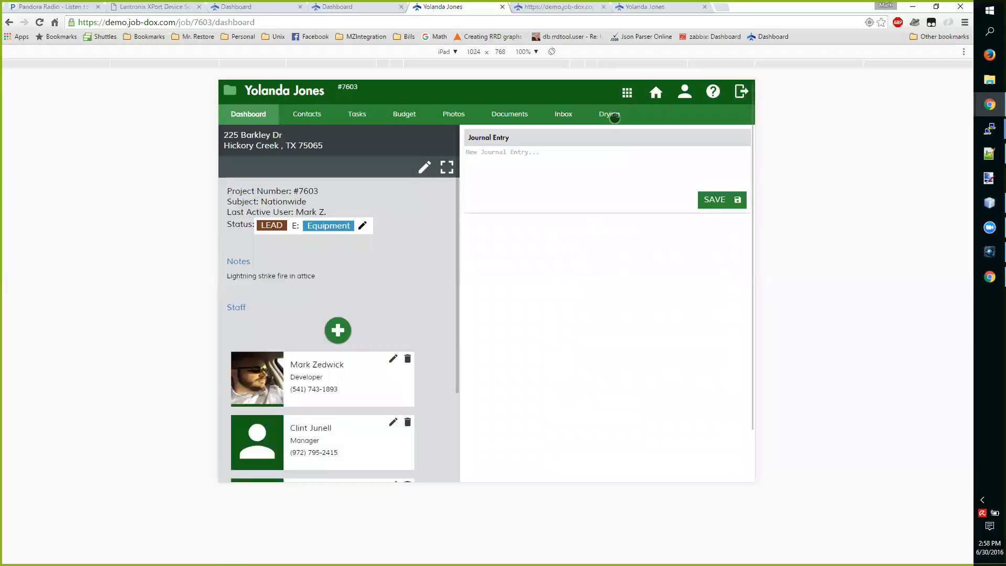
left_click(611, 115)
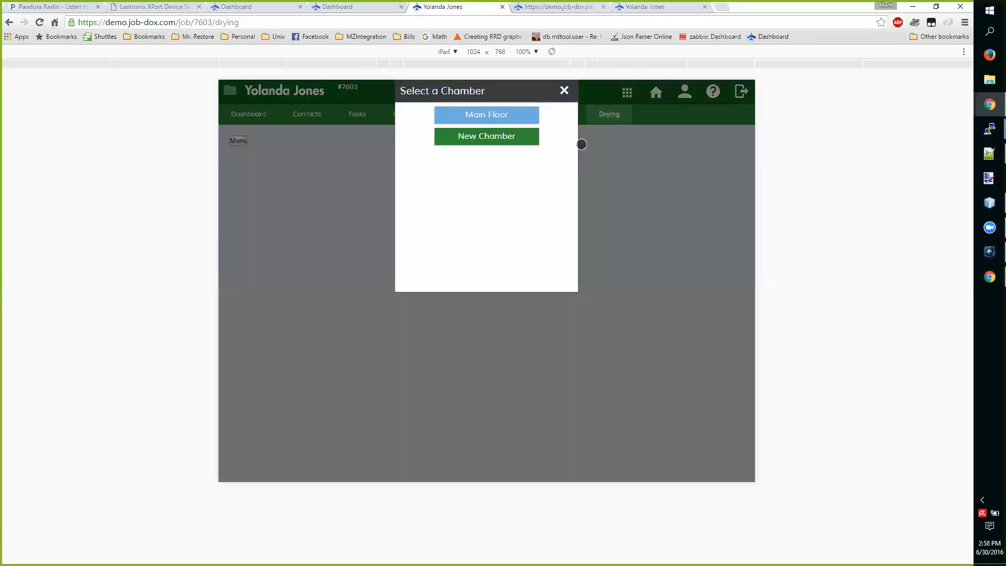
left_click(506, 114)
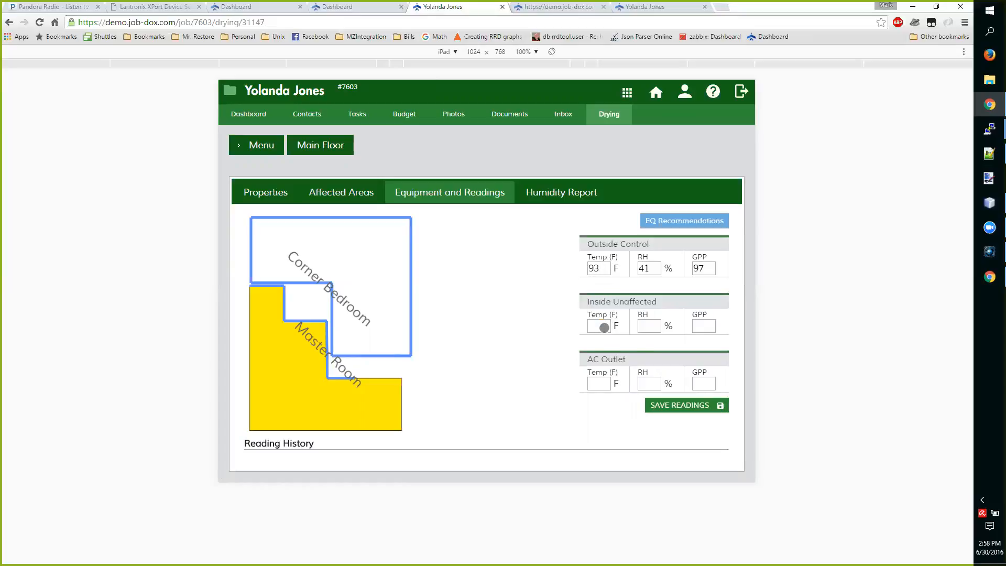
Enter the Main Floor's Inside Unaffected readings: 75 °F and 25% RH
left_click(599, 326)
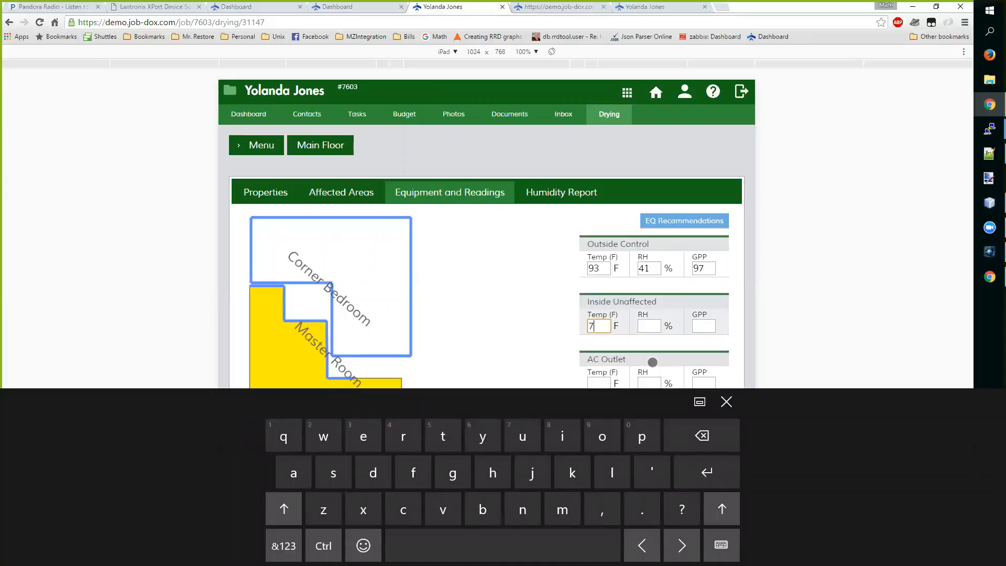
type("75")
key("Tab")
type("25")
key("Tab")
Enter AC Outlet readings of 72 °F and 22% RH, and save the chamber readings
key("Tab")
type("72")
key("Tab")
type("22")
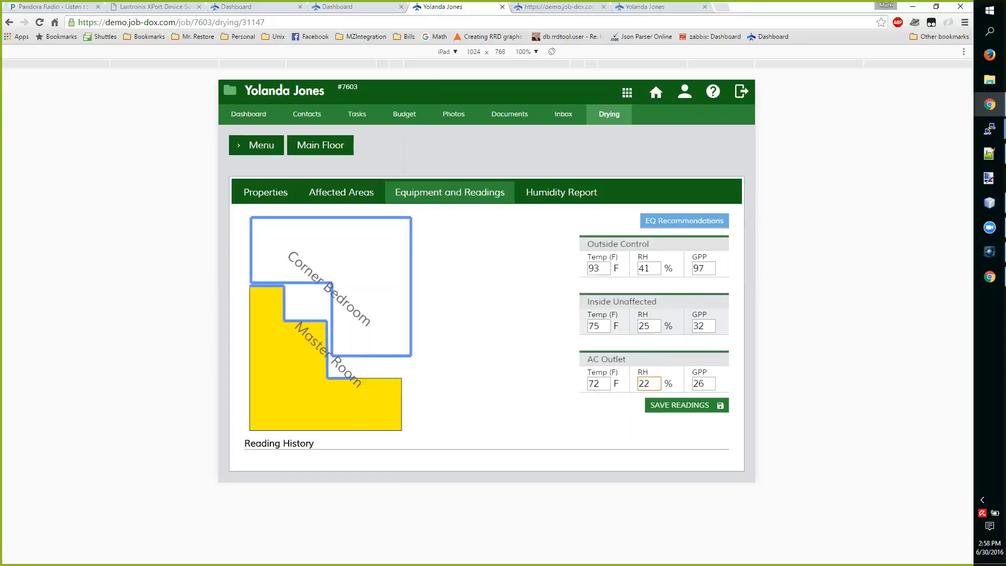
left_click(693, 397)
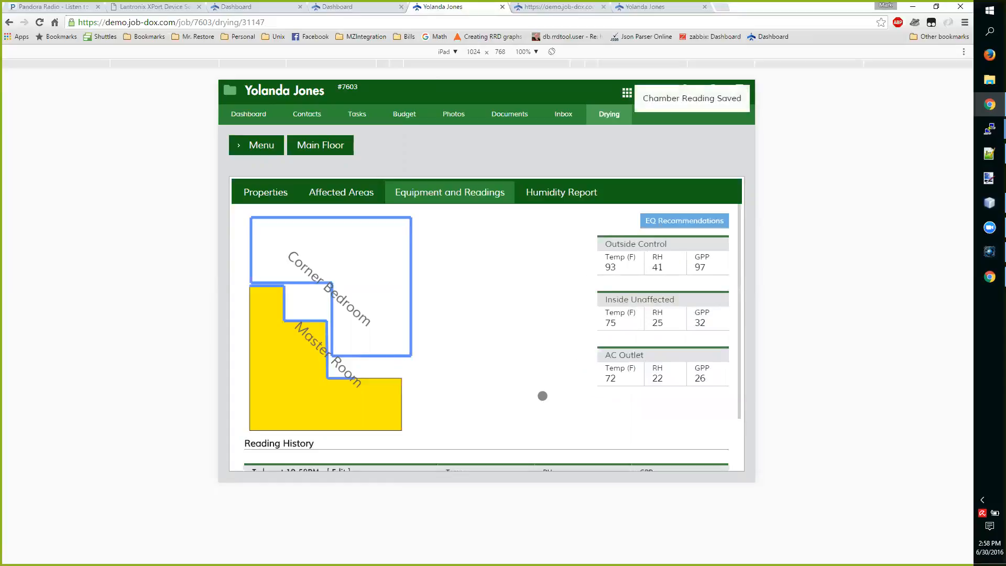
Review the chamber's reading history, and examine all columns of its humidity report in the reloaded full desktop layout
scroll(524, 378, "down", 2)
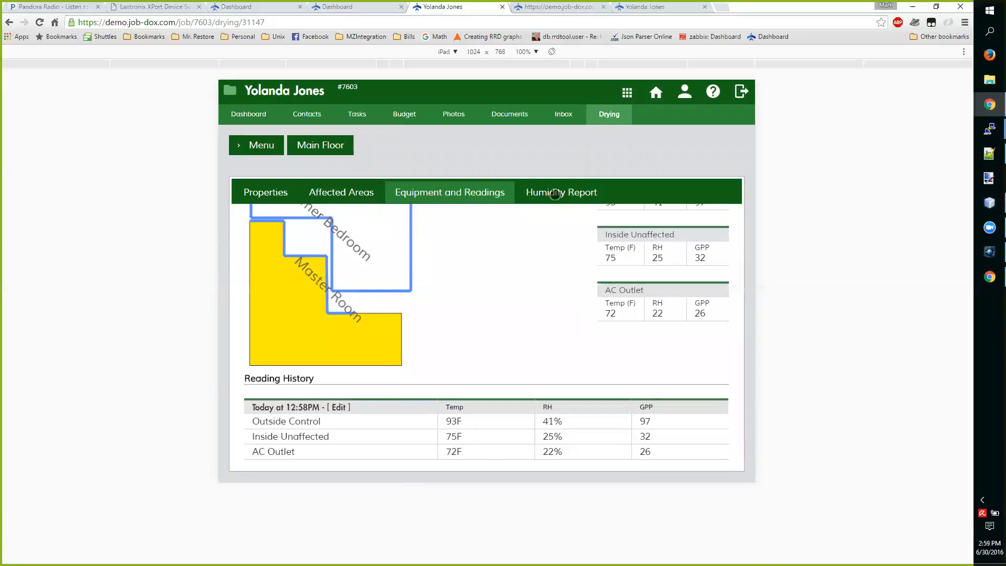
left_click(556, 194)
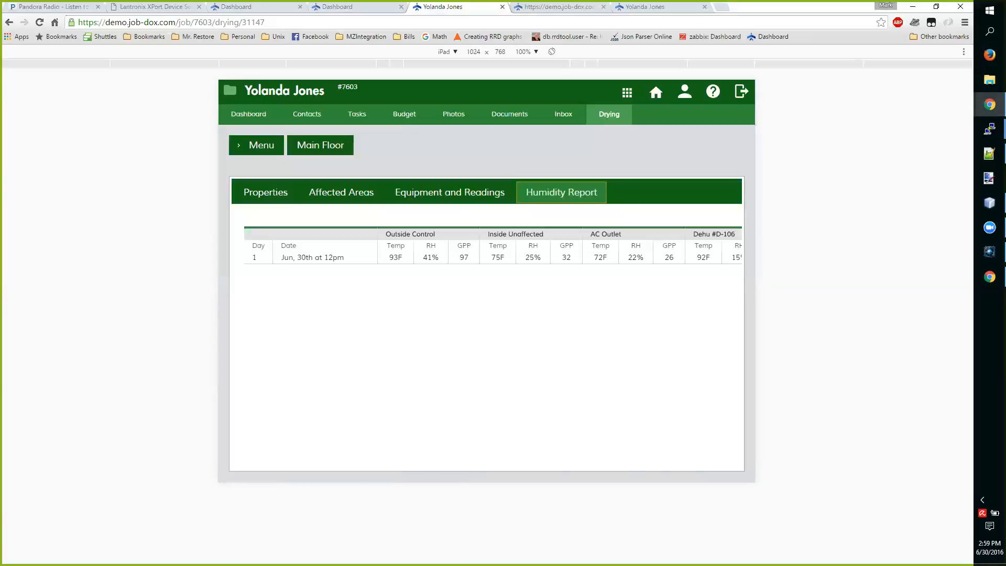
key("ctrl+shift+m")
key("F5")
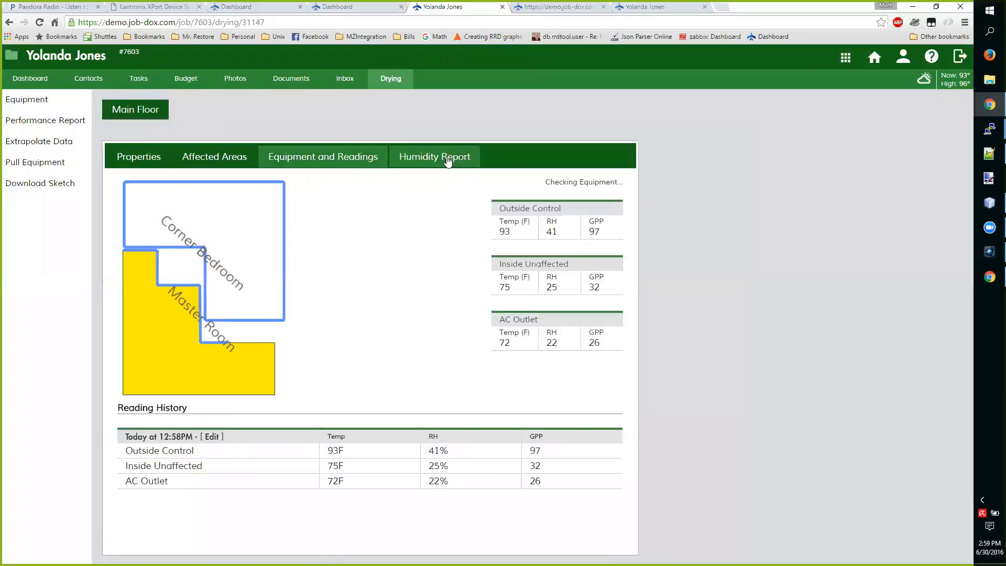
left_click(447, 160)
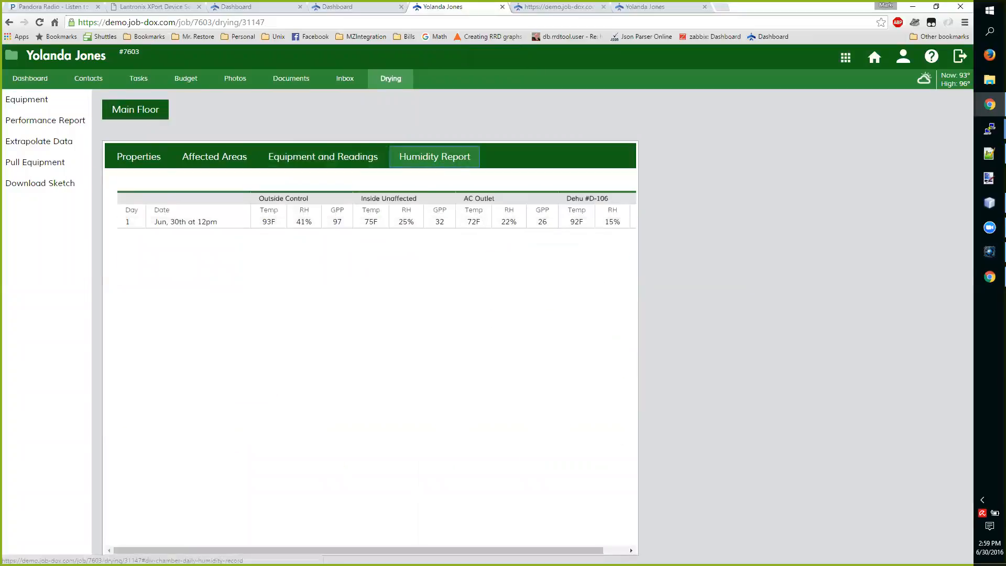
left_click_drag(419, 551, 444, 550)
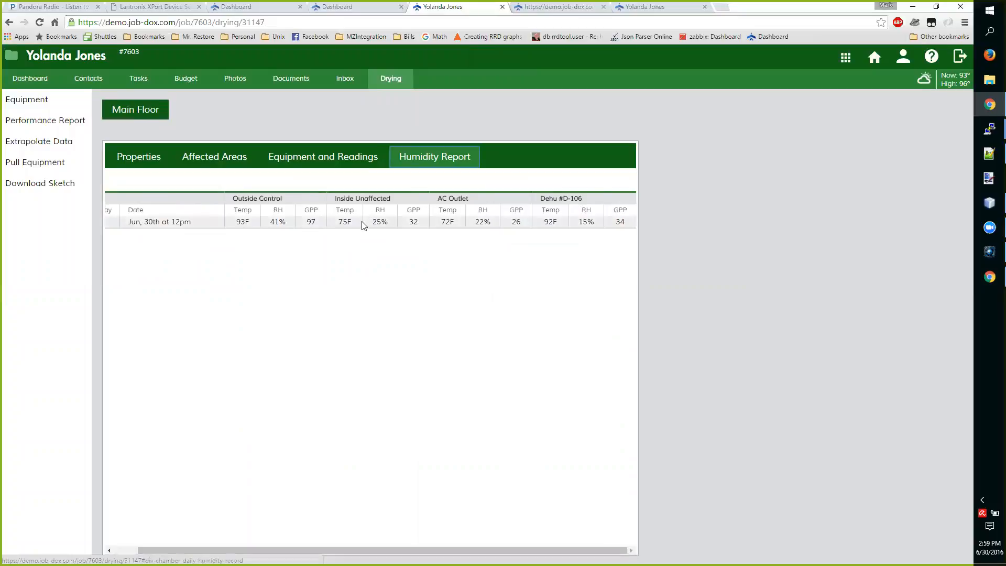
left_click_drag(445, 550, 419, 550)
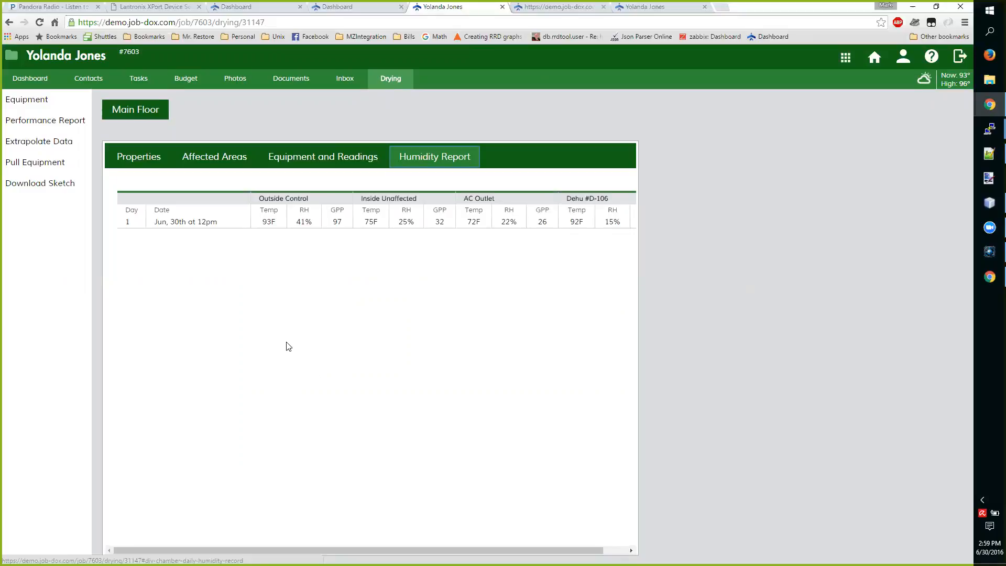
Pull all of the Main Floor's equipment, giving the early-removal explanation "Because the boss said to do it!"
left_click(45, 163)
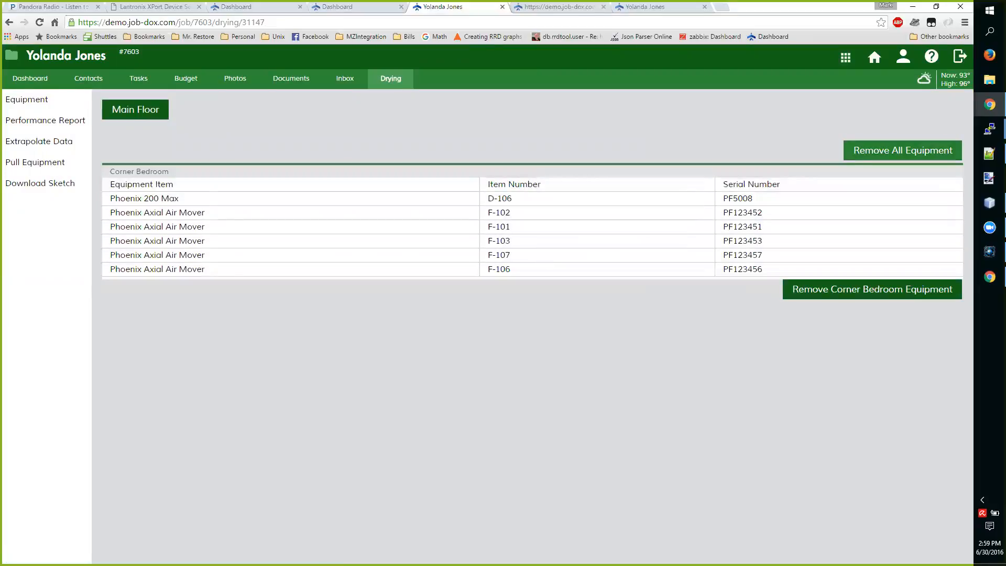
left_click(902, 150)
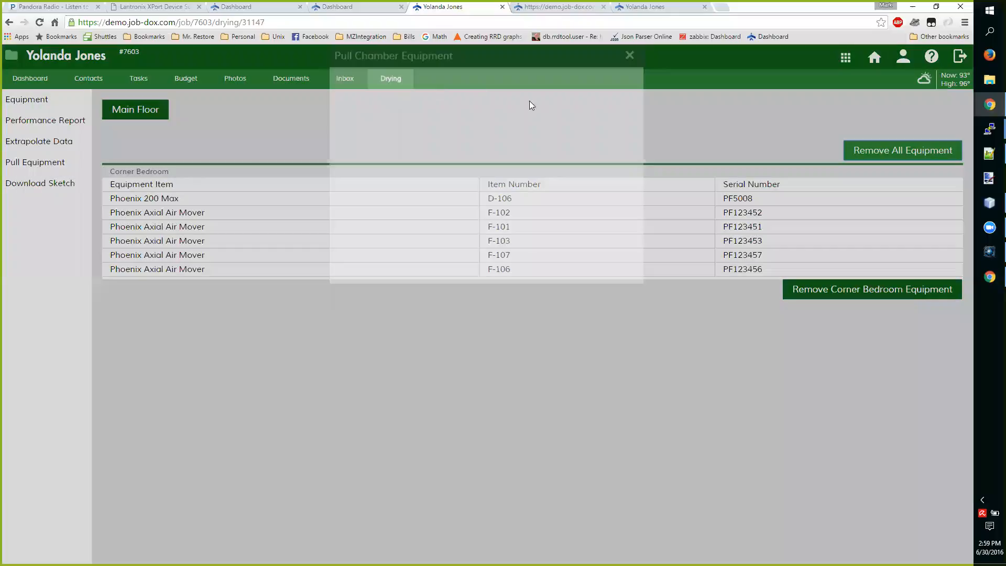
left_click(601, 129)
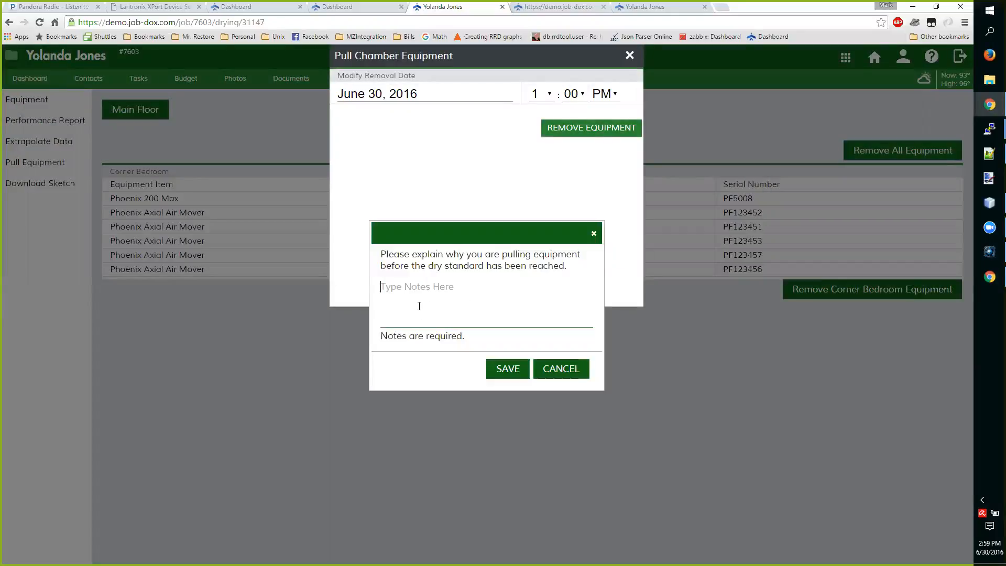
type("Because the boss said t")
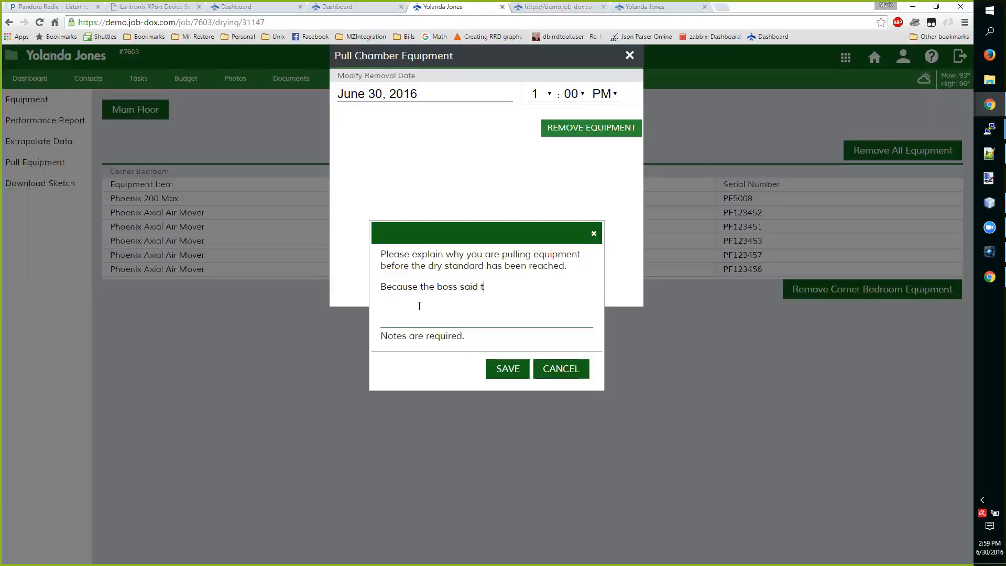
type("o do it!")
left_click(509, 371)
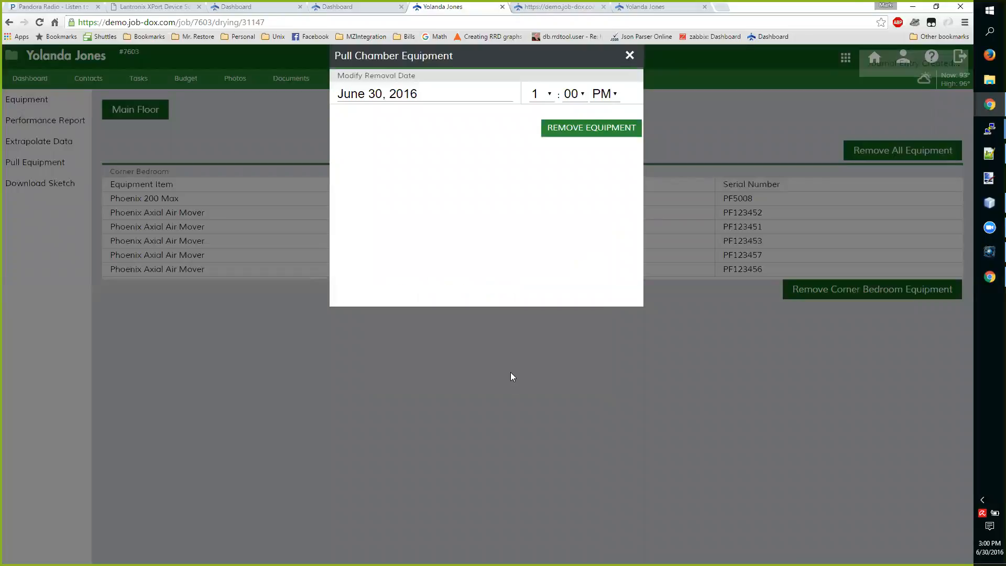